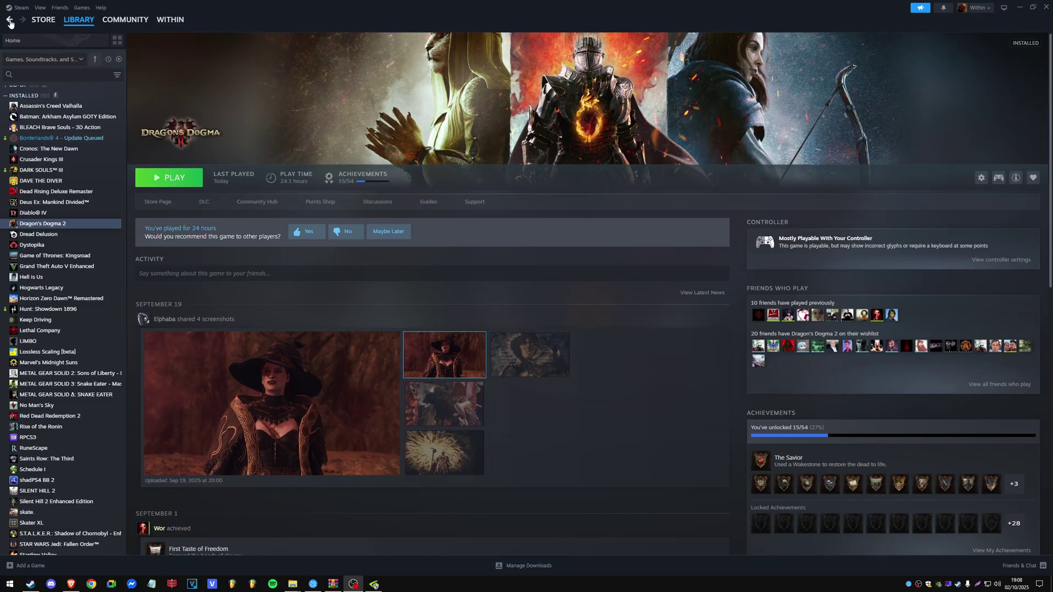
Step: Return to the Dragon's Dogma 2 discussion "Multi frame gen?" in the Steam community
{"action": "left_click", "coordinate": [9, 20]}
{"action": "left_click", "coordinate": [10, 20]}
{"action": "mouse_move", "coordinate": [51, 18]}
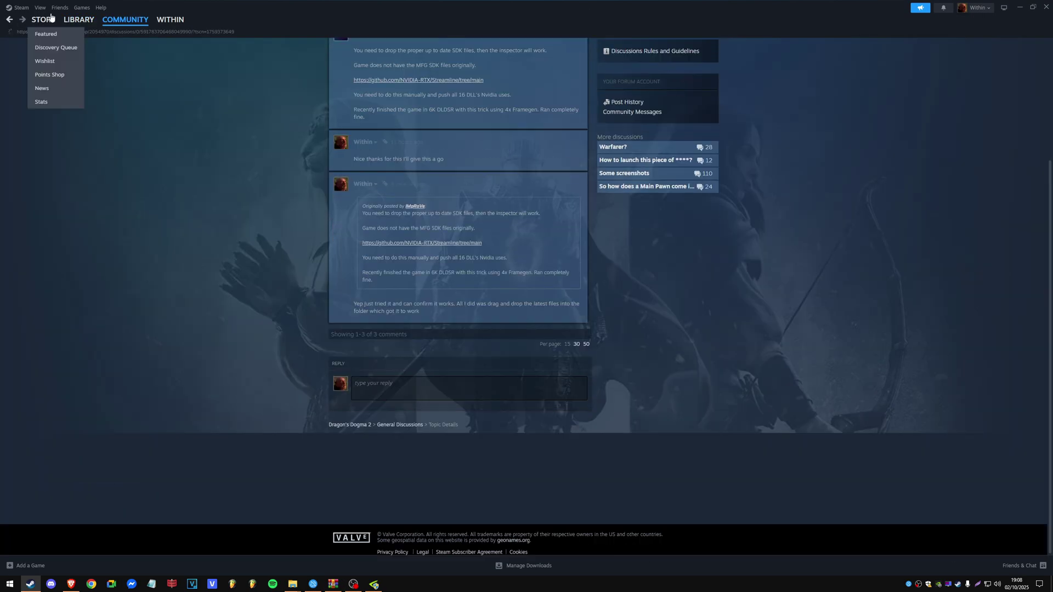
{"action": "scroll", "coordinate": [331, 120], "scroll_direction": "up", "scroll_amount": 3}
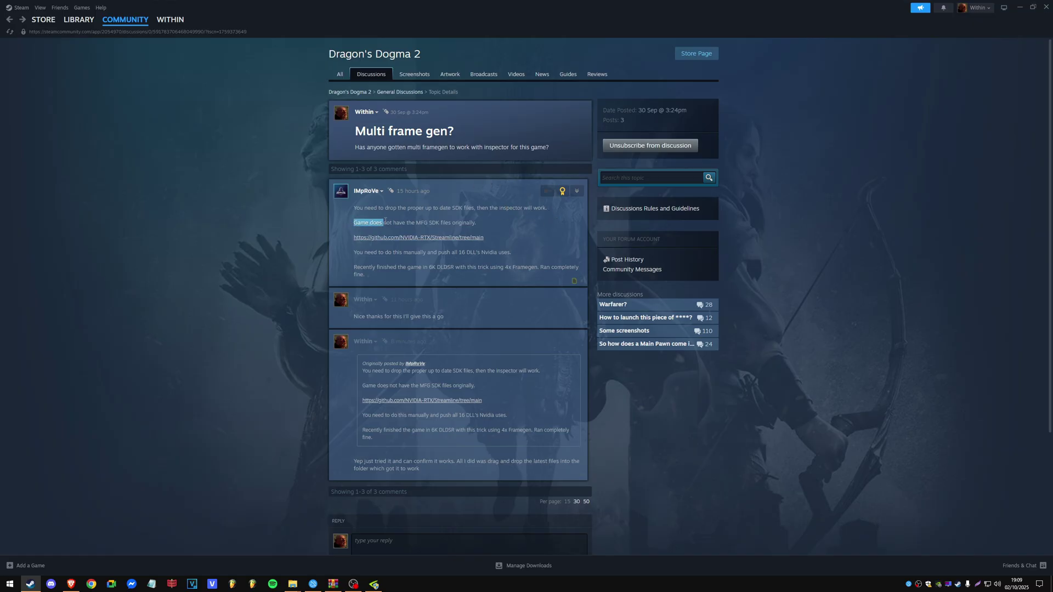
Step: Read the thread's first reply on the missing MFG SDK files, the 16 Nvidia DLLs and 4x Framegen
{"action": "mouse_move", "coordinate": [355, 223]}
{"action": "left_mouse_down"}
{"action": "mouse_move", "coordinate": [486, 224]}
{"action": "mouse_move", "coordinate": [357, 225]}
{"action": "left_mouse_up"}
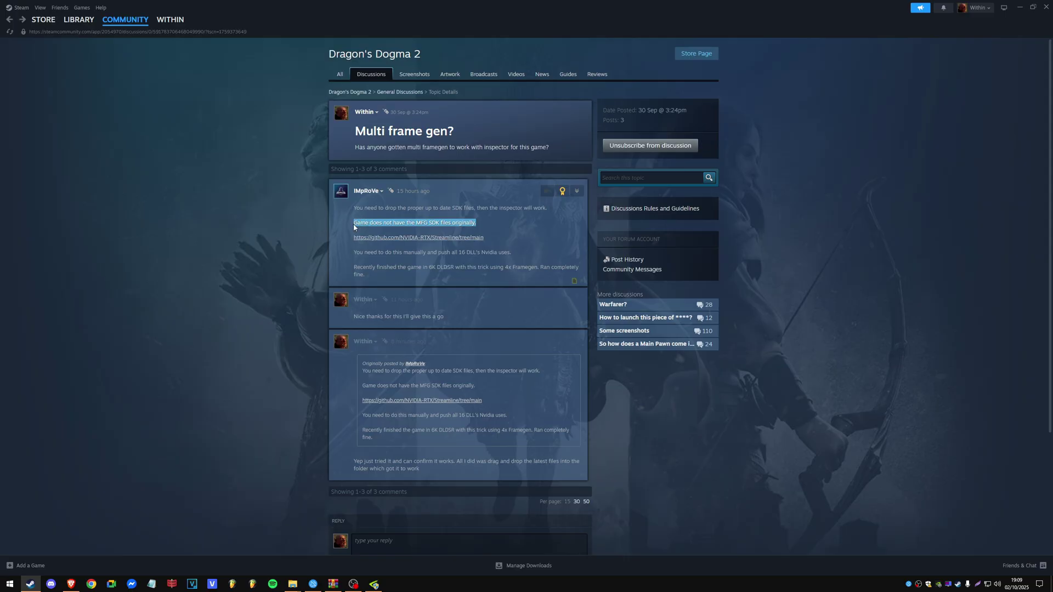
{"action": "left_click", "coordinate": [410, 211]}
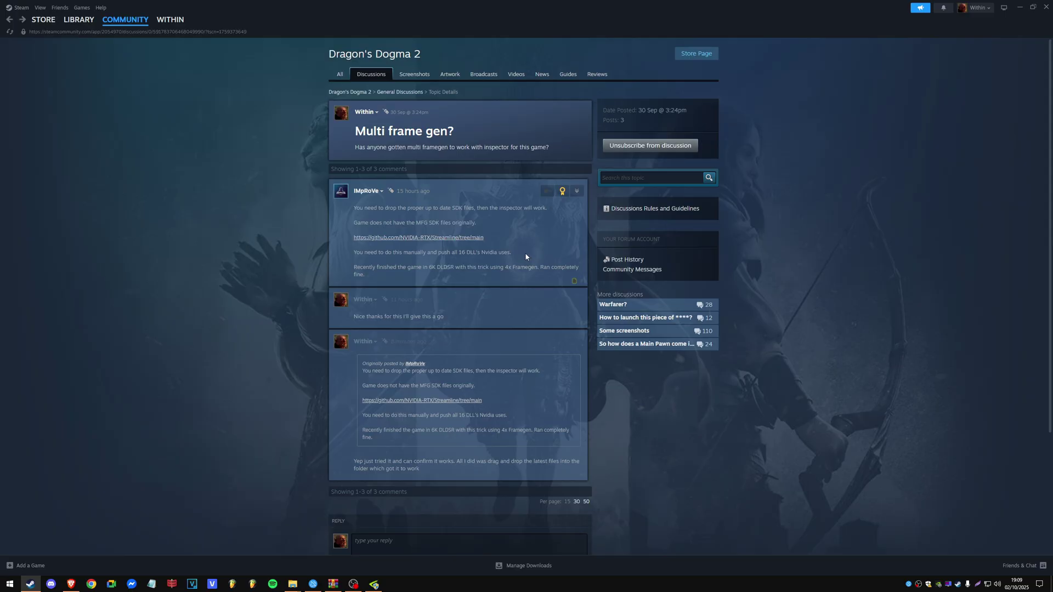
{"action": "mouse_move", "coordinate": [526, 256]}
{"action": "left_mouse_down"}
{"action": "mouse_move", "coordinate": [345, 253]}
{"action": "mouse_move", "coordinate": [508, 254]}
{"action": "left_mouse_up"}
{"action": "left_click", "coordinate": [361, 253]}
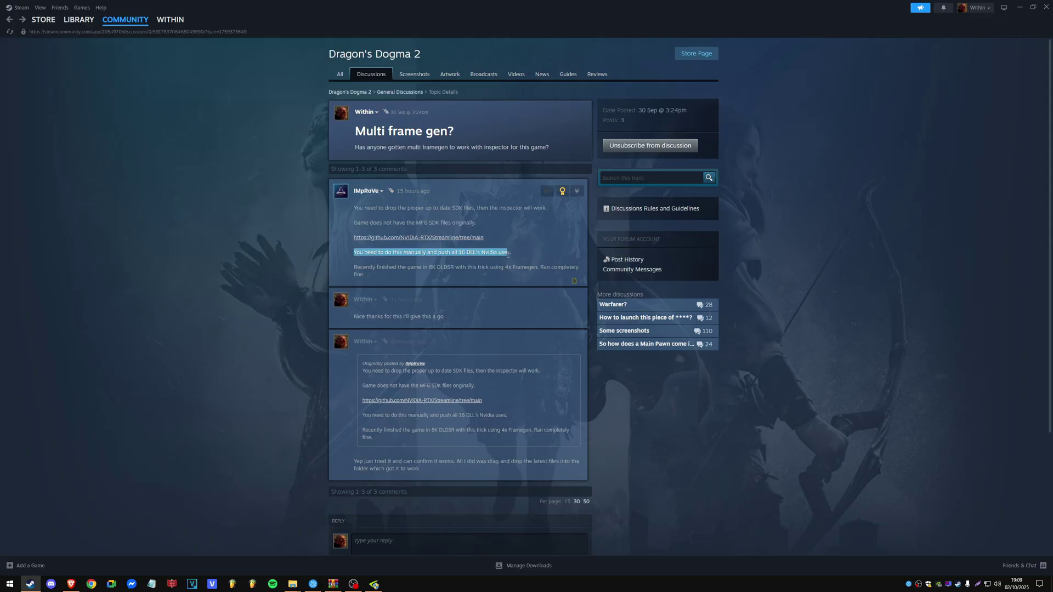
{"action": "left_click", "coordinate": [517, 257]}
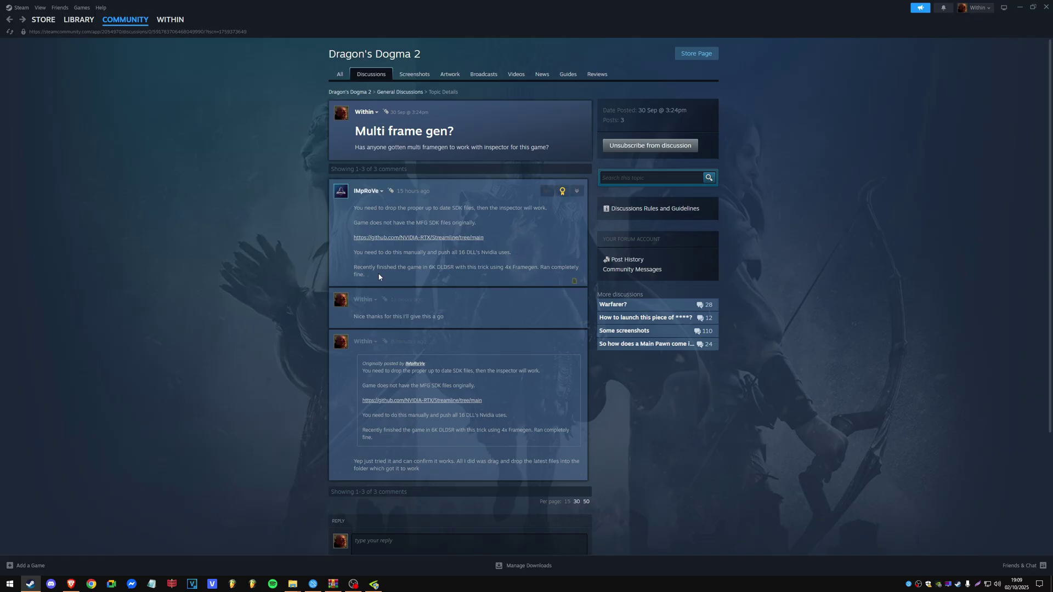
{"action": "left_click_drag", "start_coordinate": [355, 267], "coordinate": [565, 268]}
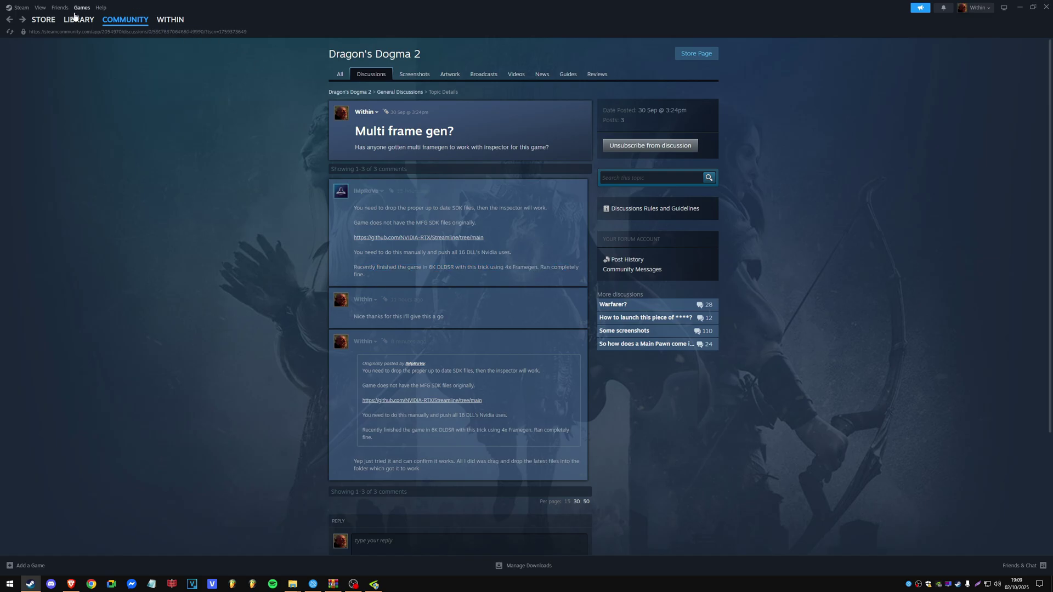
{"action": "left_click", "coordinate": [79, 36]}
{"action": "left_click", "coordinate": [204, 217]}
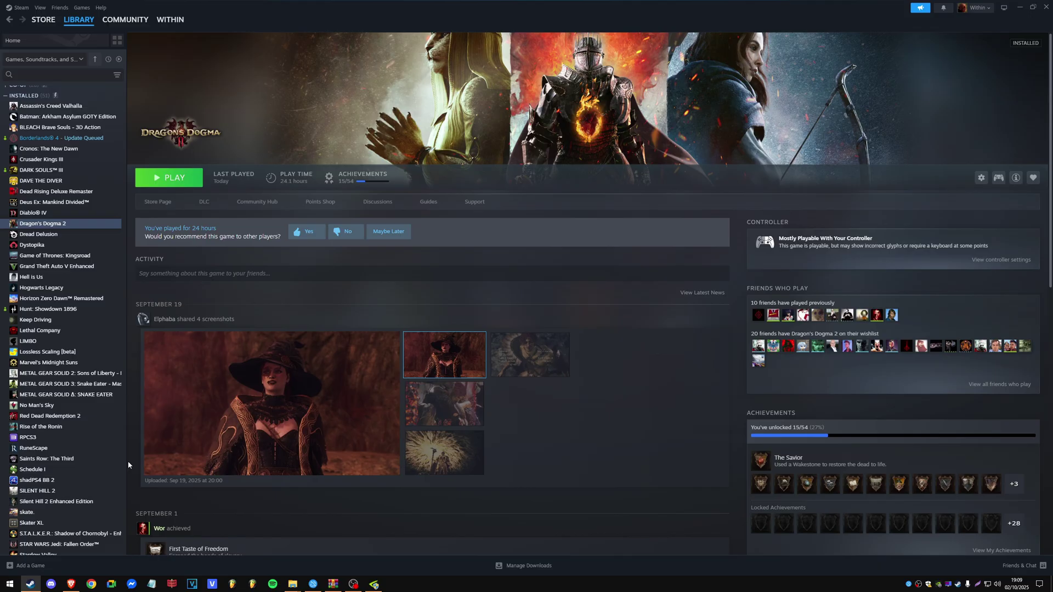
{"action": "left_click", "coordinate": [9, 19]}
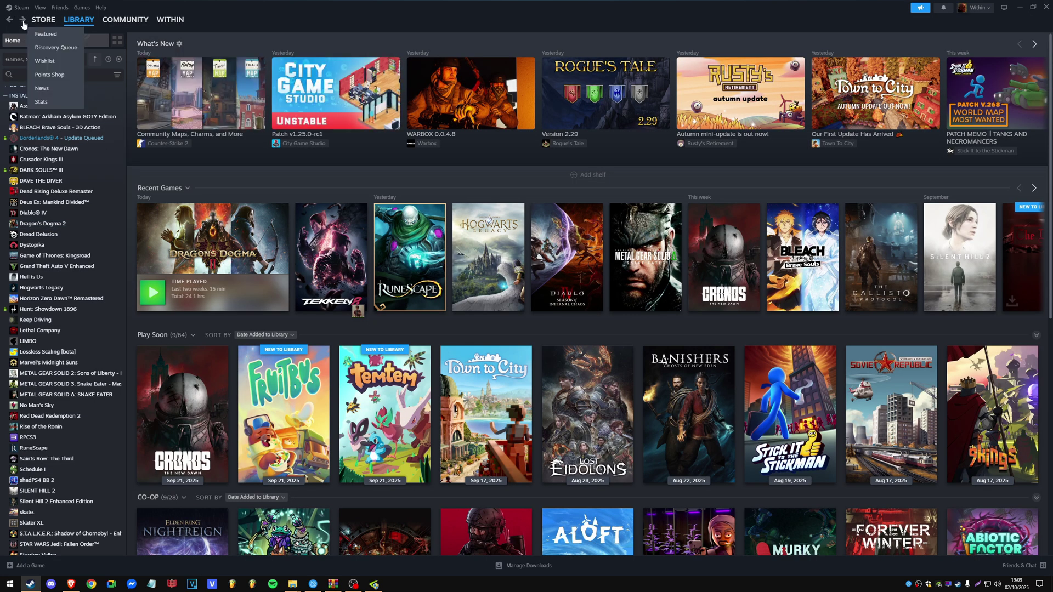
{"action": "left_click", "coordinate": [8, 19]}
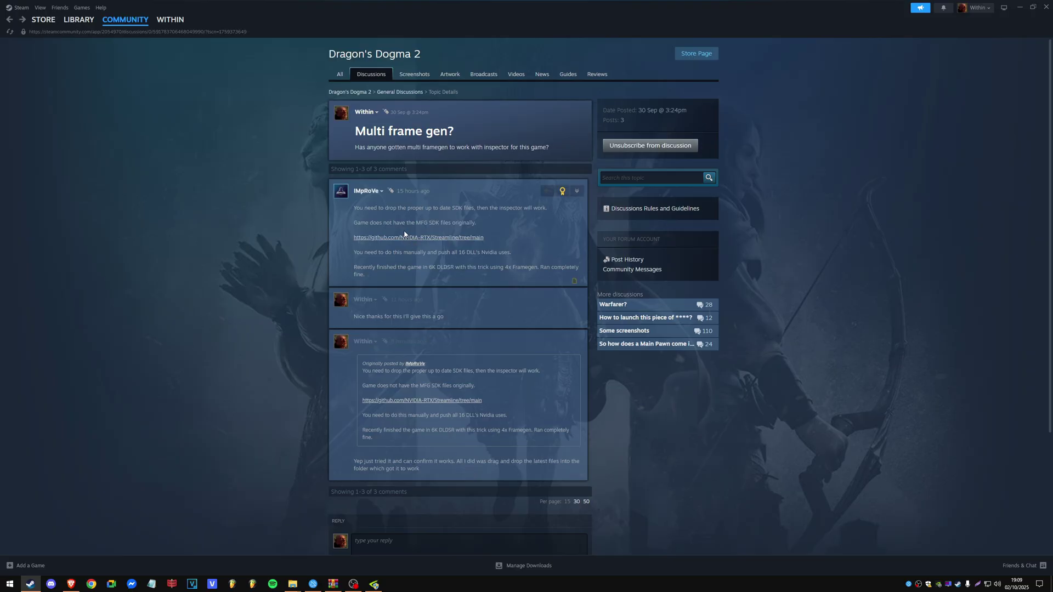
Step: Follow the reply's link to the NVIDIA-RTX Streamline GitHub repository, close the duplicate release tab and open the Streamline SDK 2.9.0 release
{"action": "left_click", "coordinate": [402, 238]}
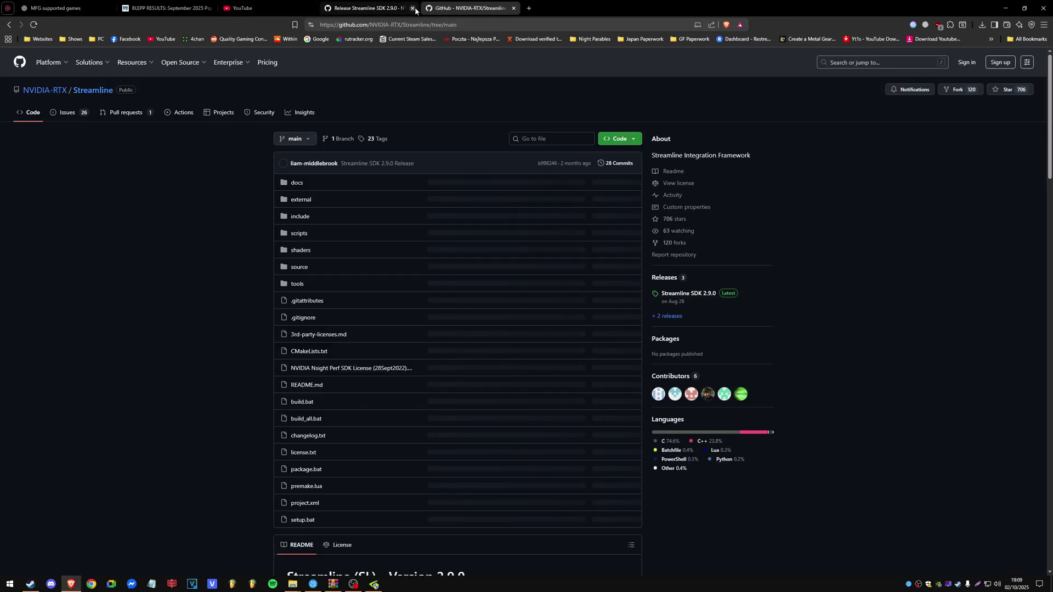
{"action": "left_click", "coordinate": [413, 8]}
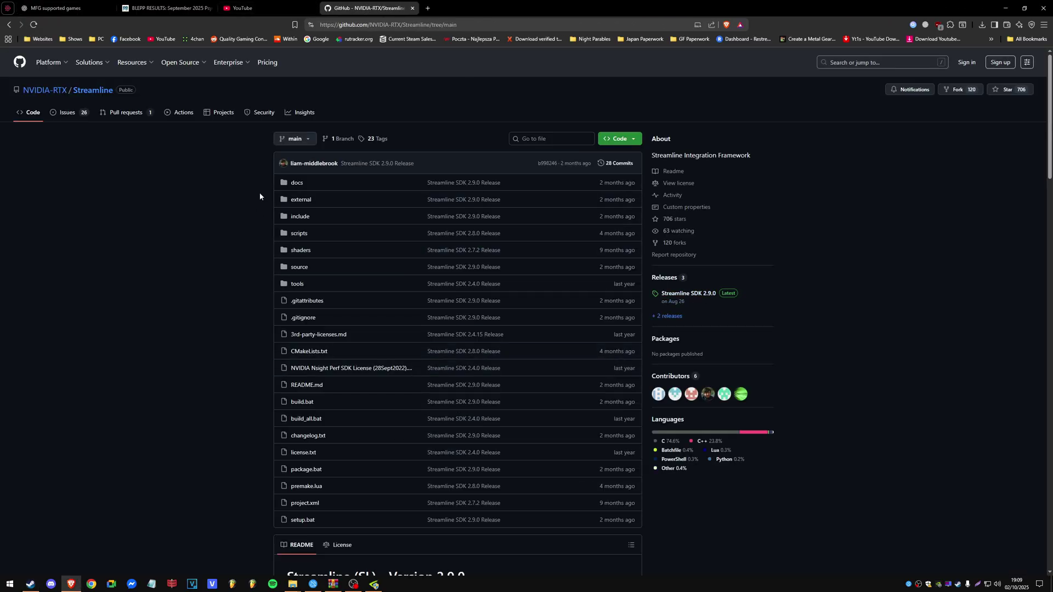
{"action": "scroll", "coordinate": [585, 265], "scroll_direction": "down", "scroll_amount": 1}
{"action": "scroll", "coordinate": [585, 265], "scroll_direction": "down", "scroll_amount": 1}
{"action": "left_click", "coordinate": [688, 210]}
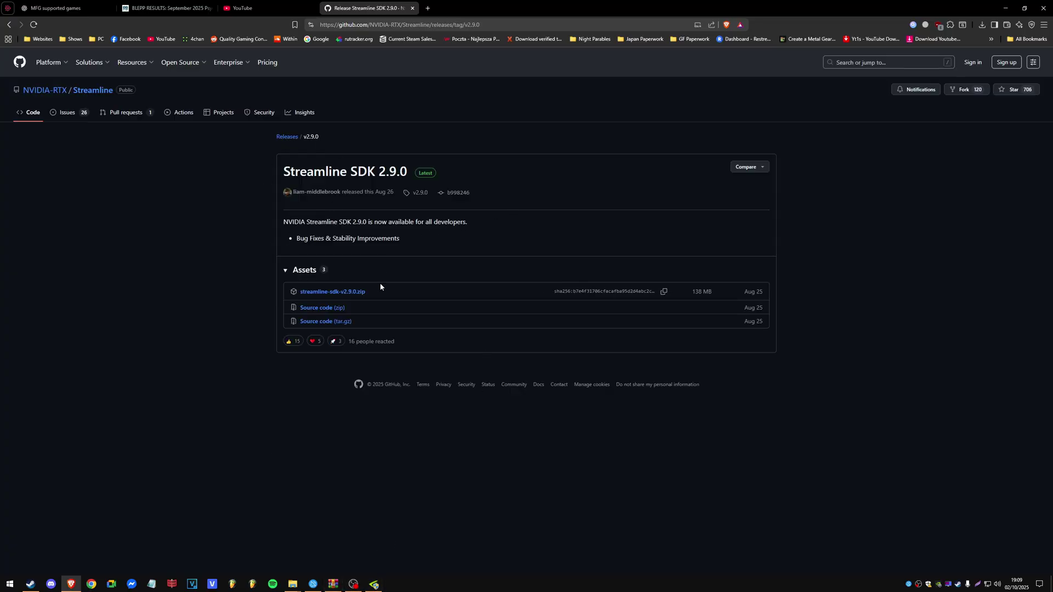
Step: Get streamline-sdk-v2.9.0.zip, bring the archive up in WinRAR and browse from its root into the DLL folder inside bin
{"action": "left_click", "coordinate": [341, 293]}
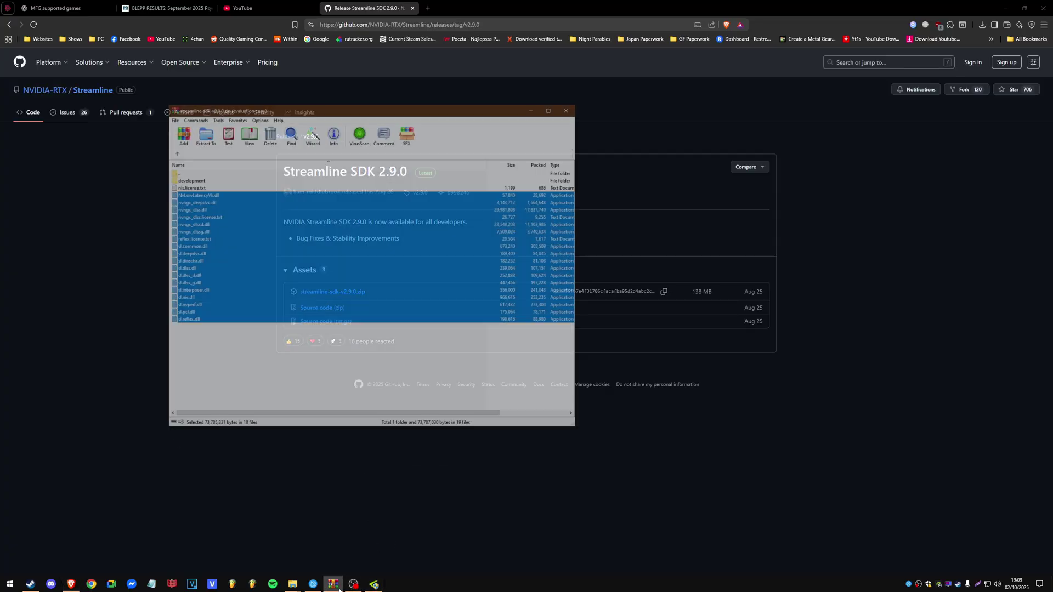
{"action": "left_click_drag", "start_coordinate": [389, 71], "coordinate": [681, 77]}
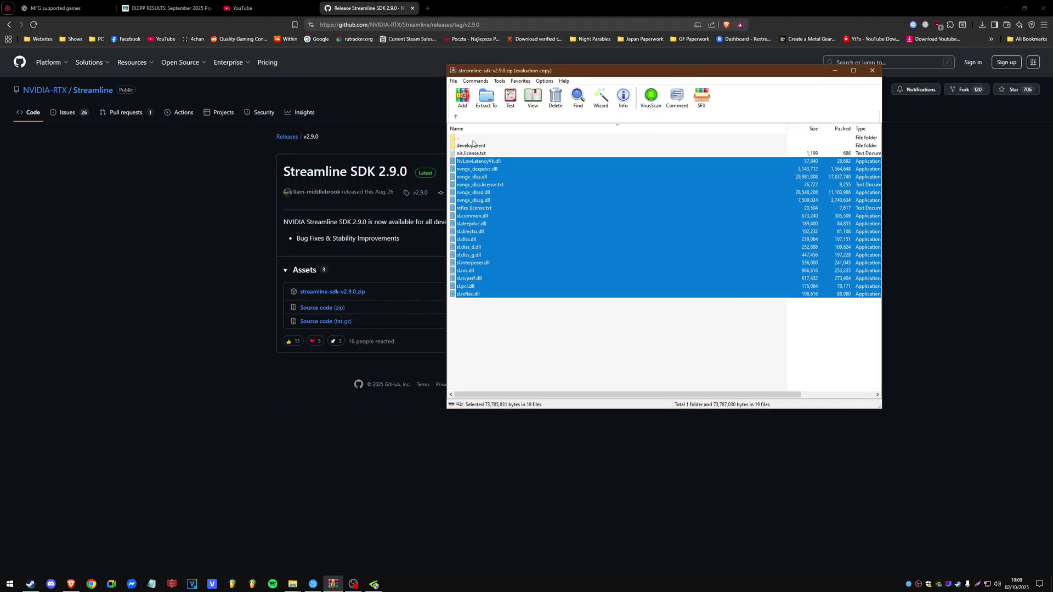
{"action": "double_click", "coordinate": [475, 145]}
{"action": "double_click", "coordinate": [456, 138]}
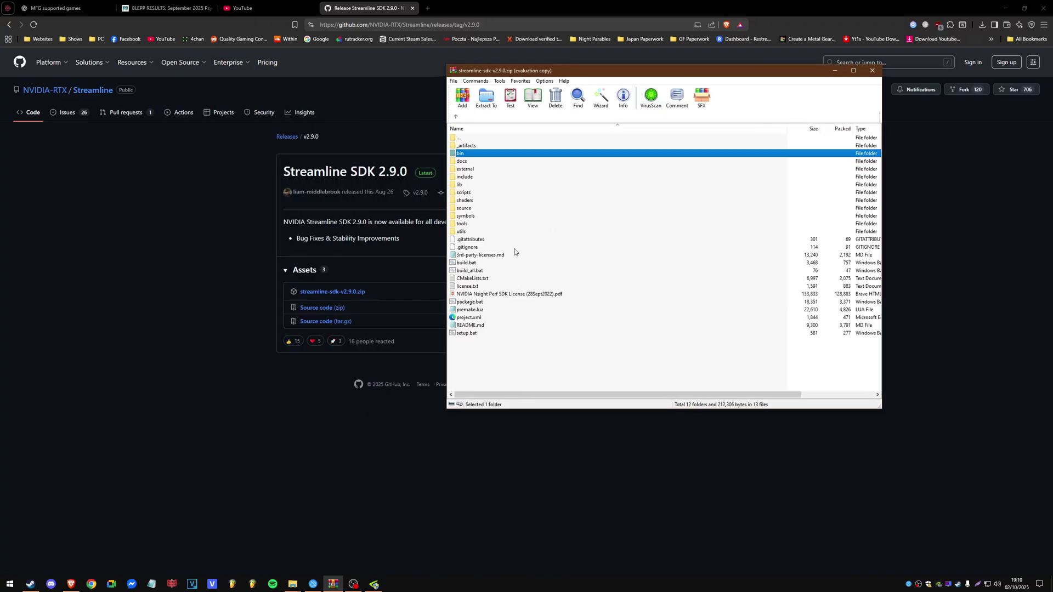
{"action": "left_click", "coordinate": [517, 360]}
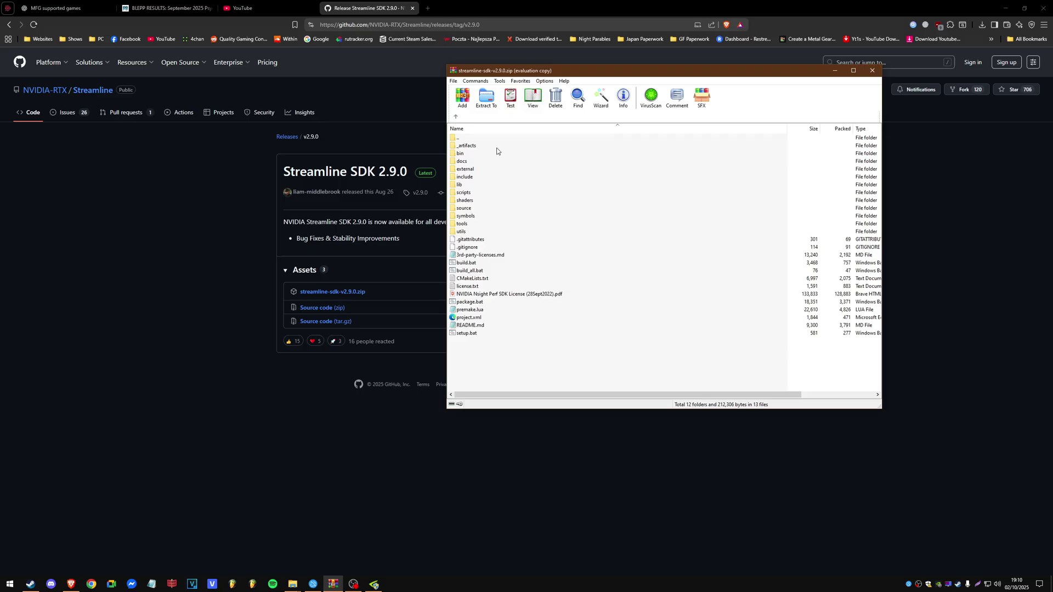
{"action": "double_click", "coordinate": [465, 154]}
{"action": "double_click", "coordinate": [463, 146]}
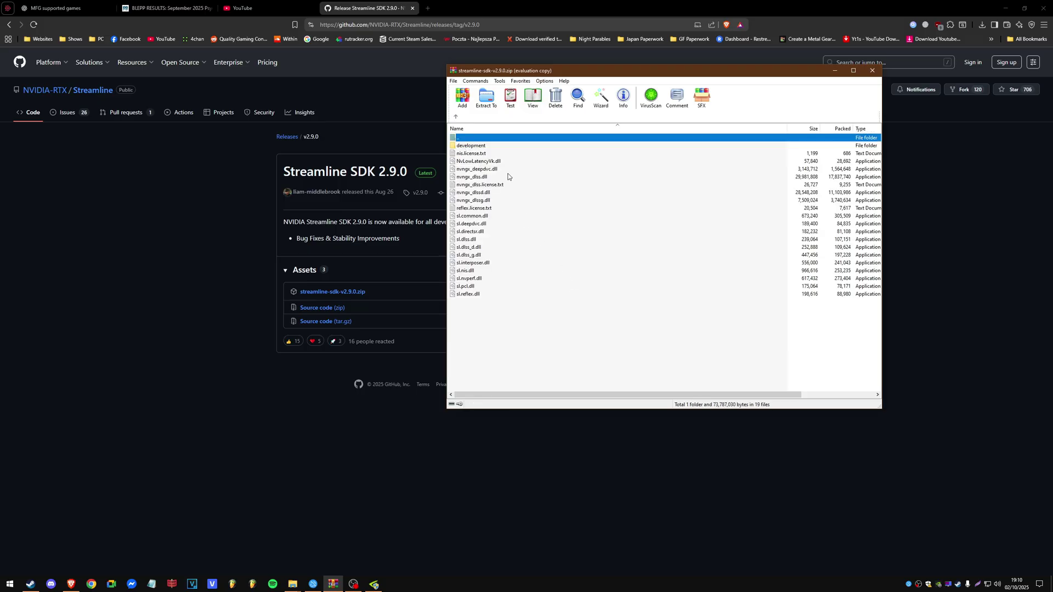
Step: Select the archive files from NvLowLatencyVk.dll through sl.reflex.dll
{"action": "left_click_drag", "start_coordinate": [531, 71], "coordinate": [560, 109]}
{"action": "left_click_drag", "start_coordinate": [560, 393], "coordinate": [499, 196]}
{"action": "left_click_drag", "start_coordinate": [581, 416], "coordinate": [501, 202]}
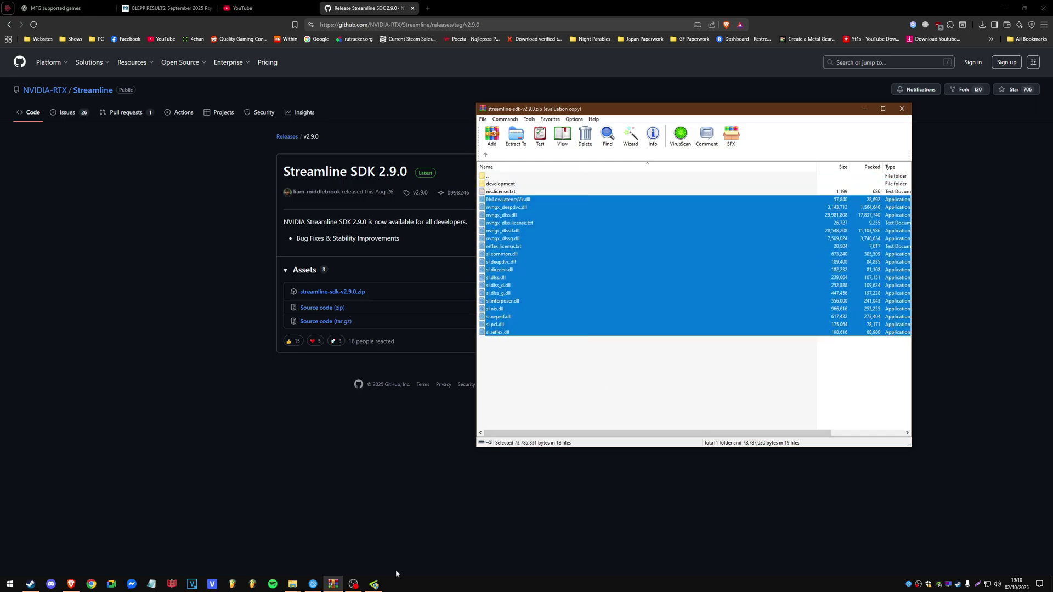
Step: Switch back to the Steam library and browse the local files of Dragon's Dogma 2
{"action": "left_click", "coordinate": [293, 584]}
{"action": "left_click", "coordinate": [254, 545]}
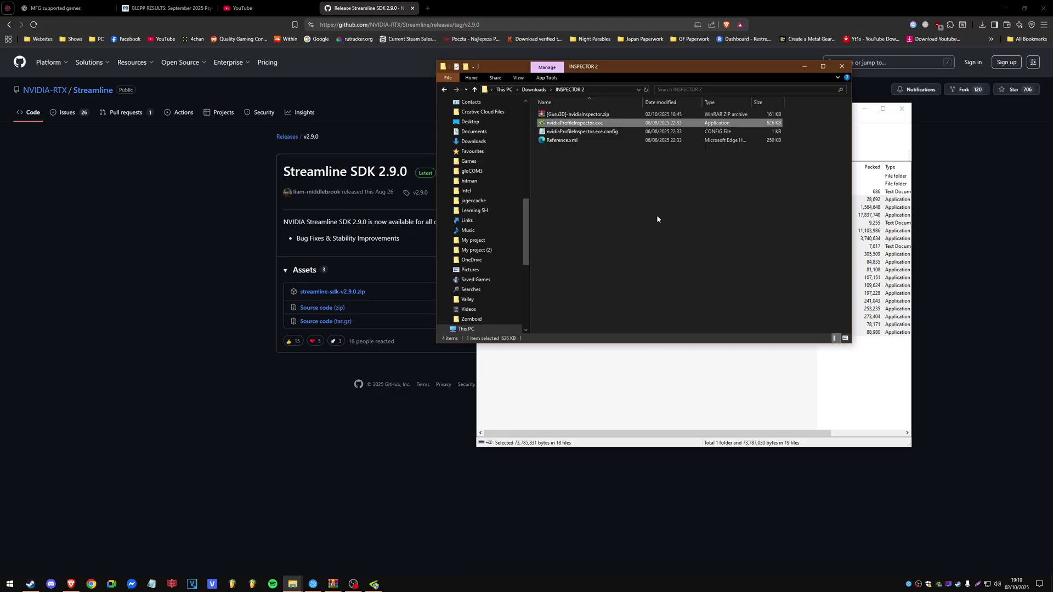
{"action": "left_click", "coordinate": [30, 584]}
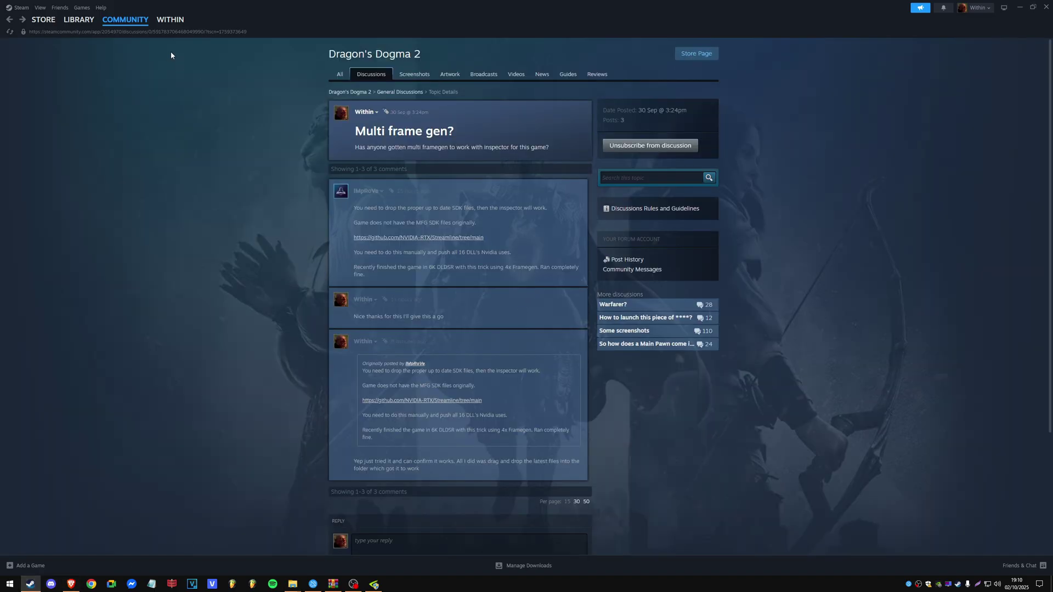
{"action": "left_click", "coordinate": [80, 35]}
{"action": "right_click", "coordinate": [240, 254]}
{"action": "mouse_move", "coordinate": [263, 315]}
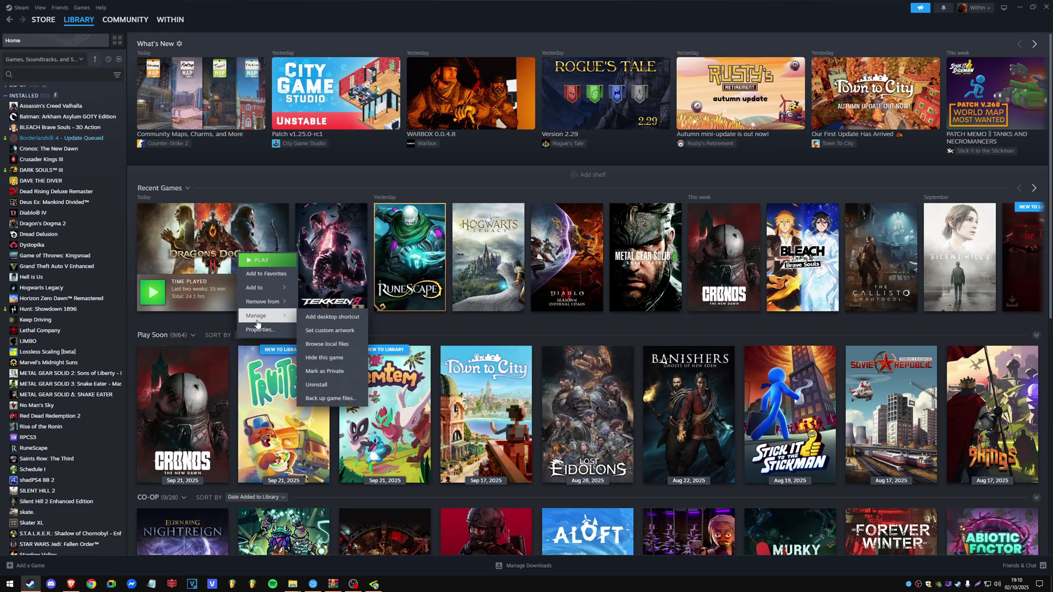
{"action": "left_click", "coordinate": [343, 344]}
Step: Look through the game's install folder for its nvngx and sl DLL files, then minimize the folder window
{"action": "scroll", "coordinate": [656, 228], "scroll_direction": "down", "scroll_amount": 1}
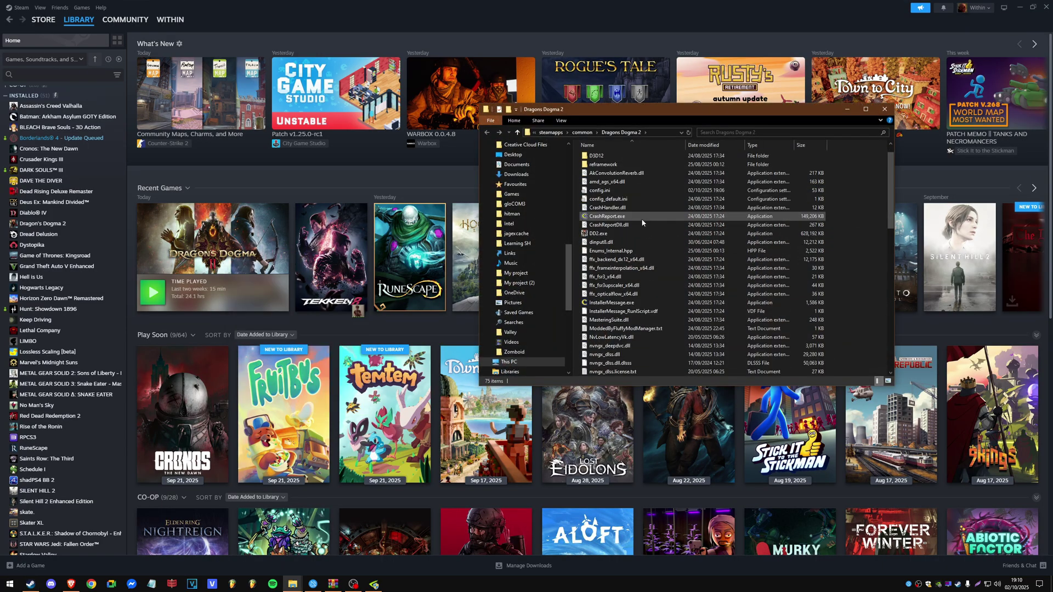
{"action": "scroll", "coordinate": [639, 307], "scroll_direction": "up", "scroll_amount": 5}
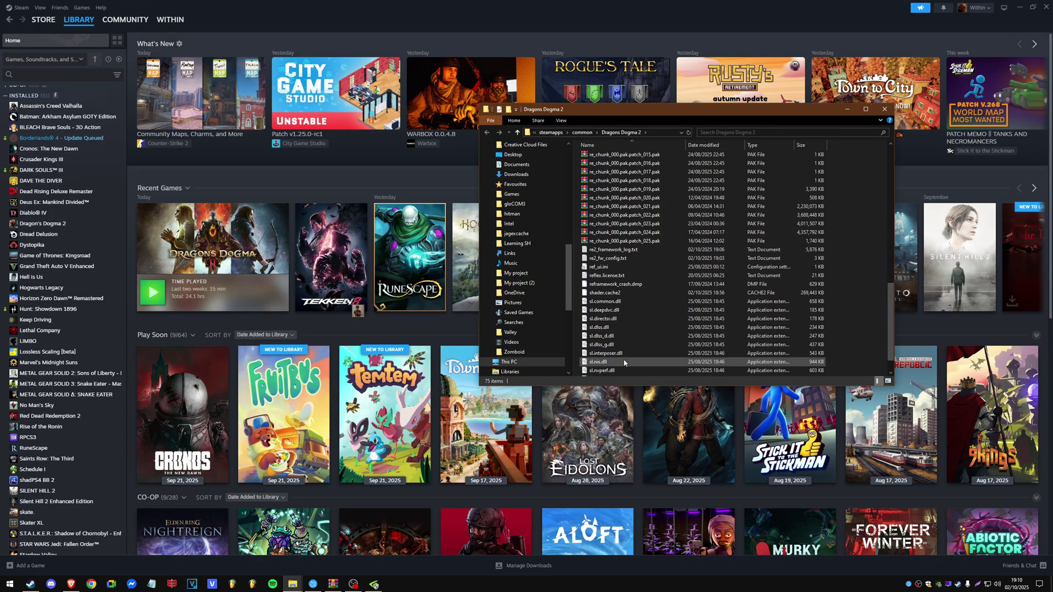
{"action": "scroll", "coordinate": [582, 298], "scroll_direction": "down", "scroll_amount": 12}
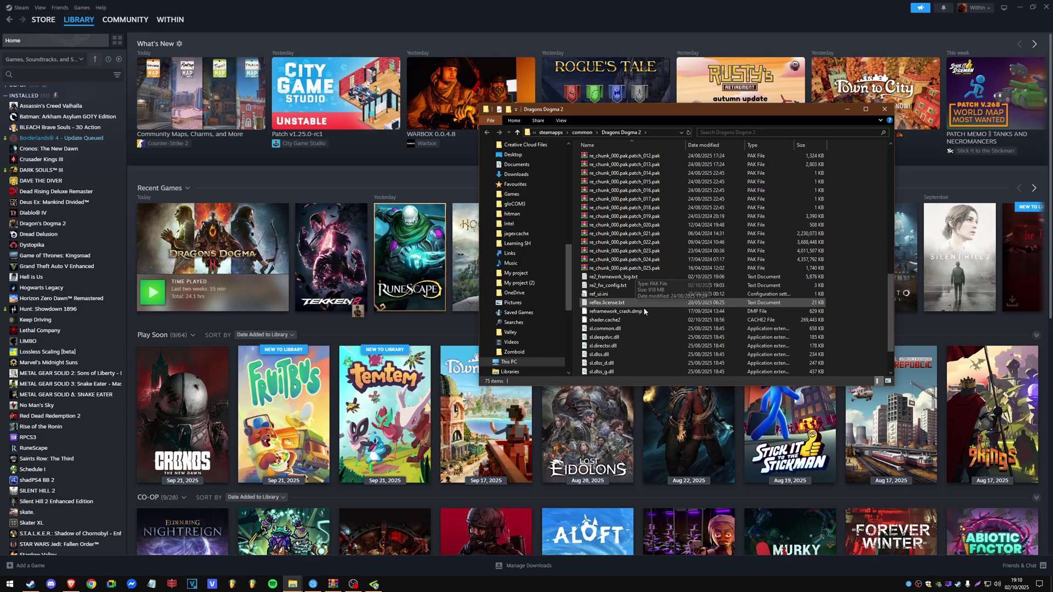
{"action": "scroll", "coordinate": [631, 362], "scroll_direction": "up", "scroll_amount": 12}
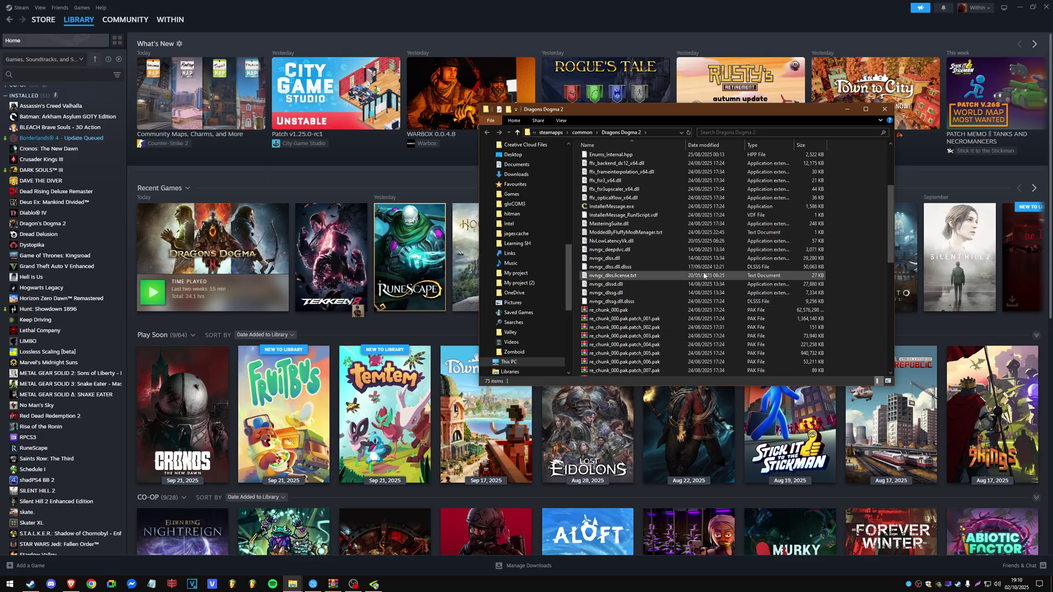
{"action": "left_click", "coordinate": [847, 109]}
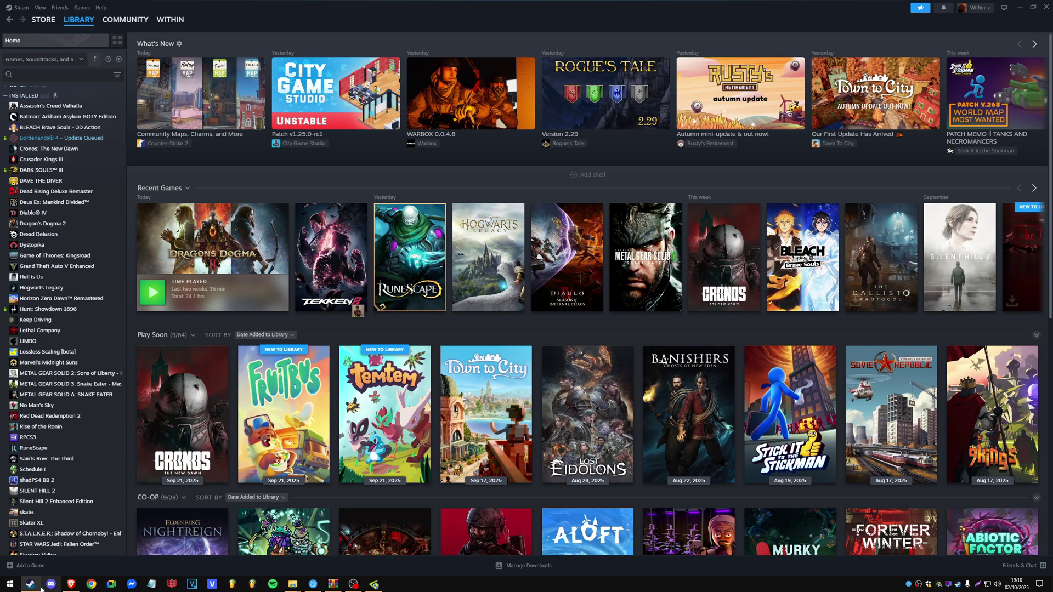
Step: Launch DLSS Swapper, check the DLSS and DLSS Frame Generation versions for Dragon's Dogma 2, and close the program
{"action": "left_click", "coordinate": [10, 584]}
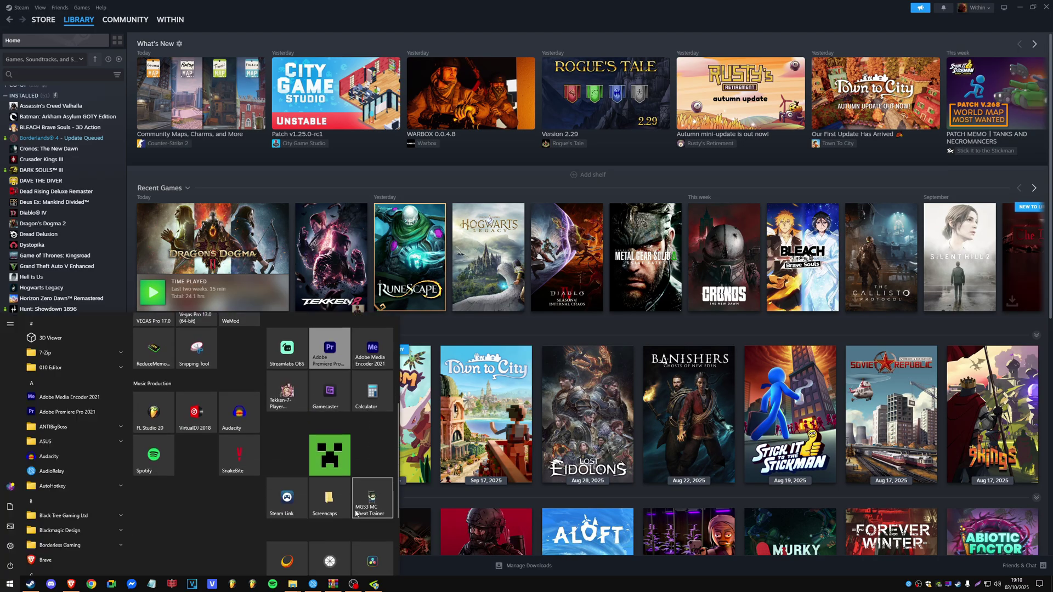
{"action": "left_click", "coordinate": [369, 488]}
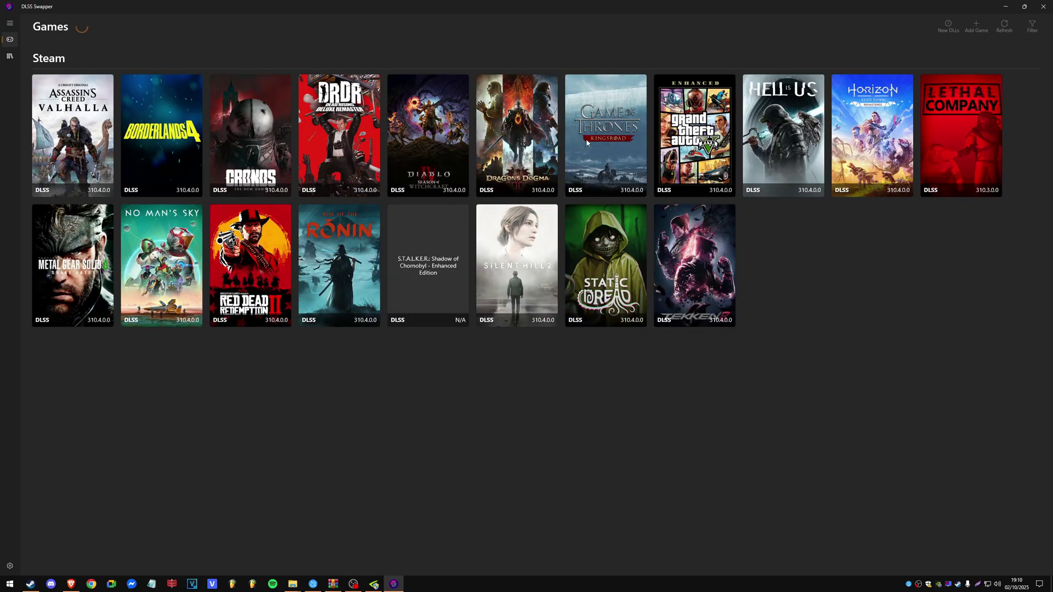
{"action": "left_click", "coordinate": [517, 146]}
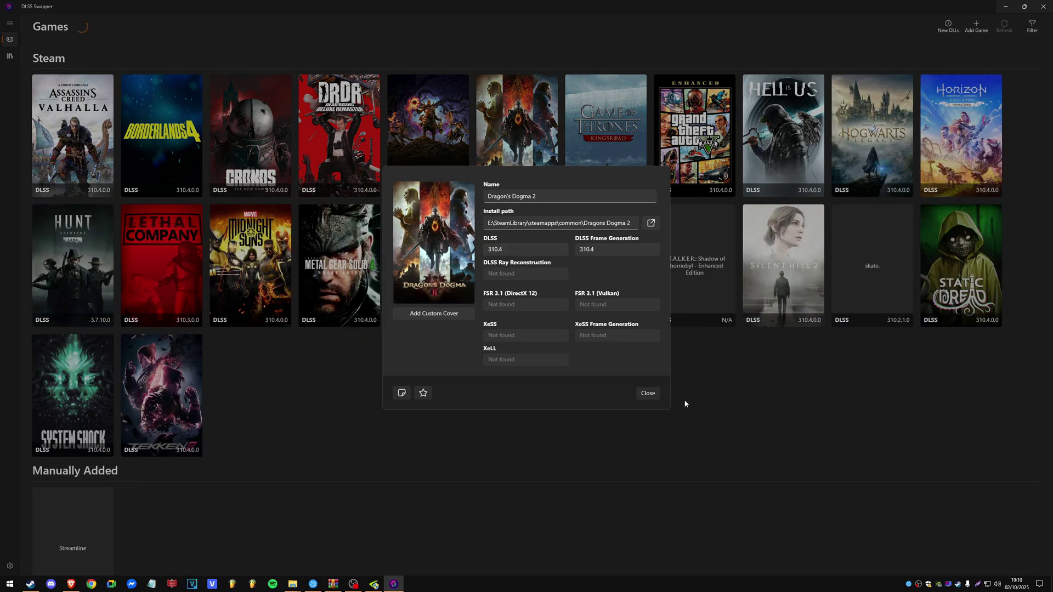
{"action": "left_click", "coordinate": [649, 394]}
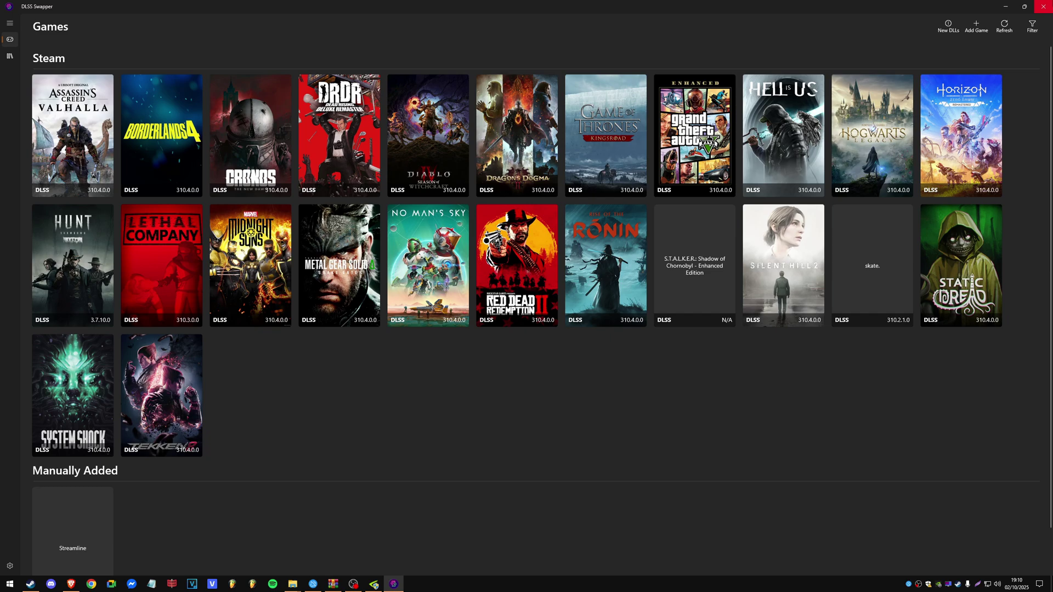
{"action": "left_click", "coordinate": [1042, 7]}
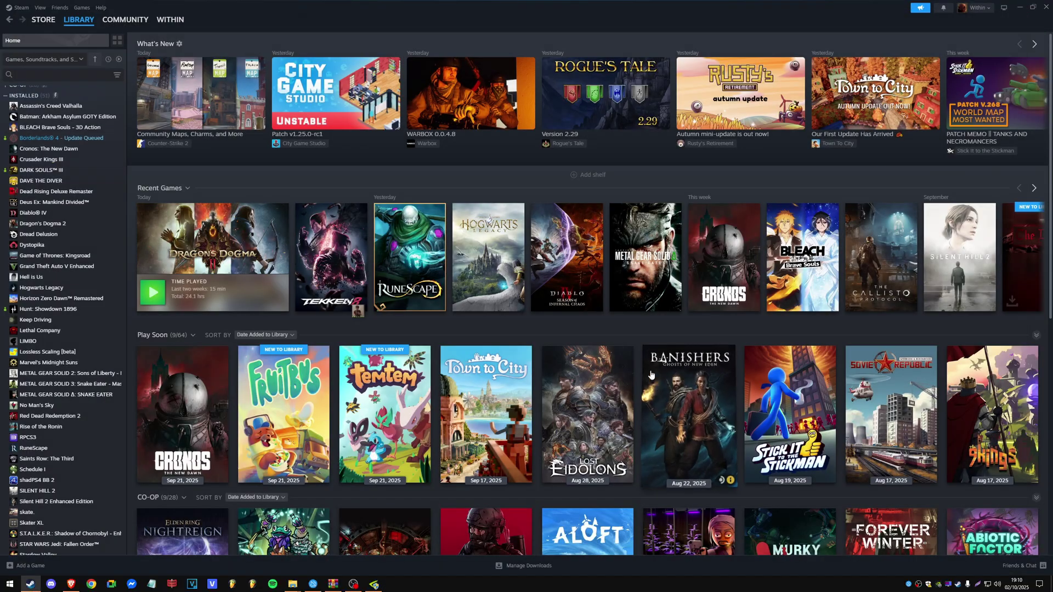
Step: Switch to NVIDIA Profile Inspector and look through the Dragon's Dogma 2 profile for the DLSS-FG override and multi-frame-generation settings
{"action": "left_click", "coordinate": [374, 583]}
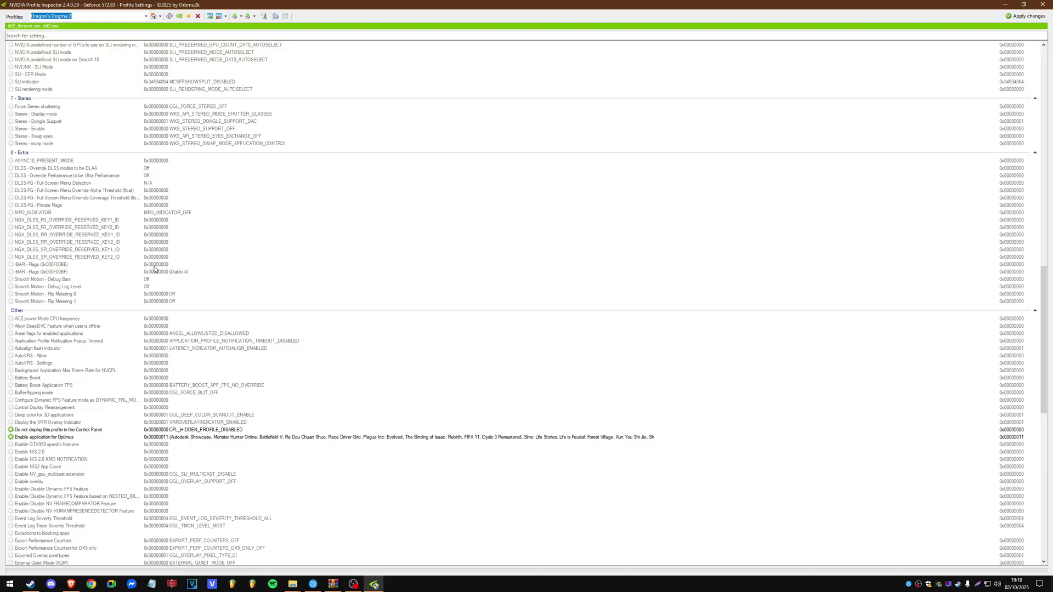
{"action": "scroll", "coordinate": [310, 247], "scroll_direction": "down", "scroll_amount": 16}
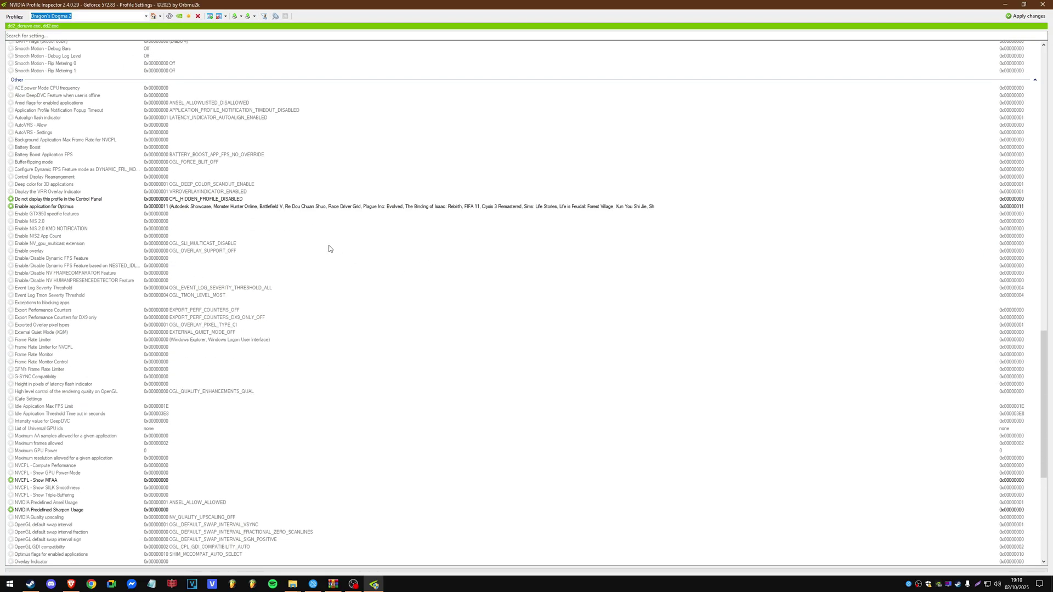
{"action": "scroll", "coordinate": [163, 331], "scroll_direction": "down", "scroll_amount": 7}
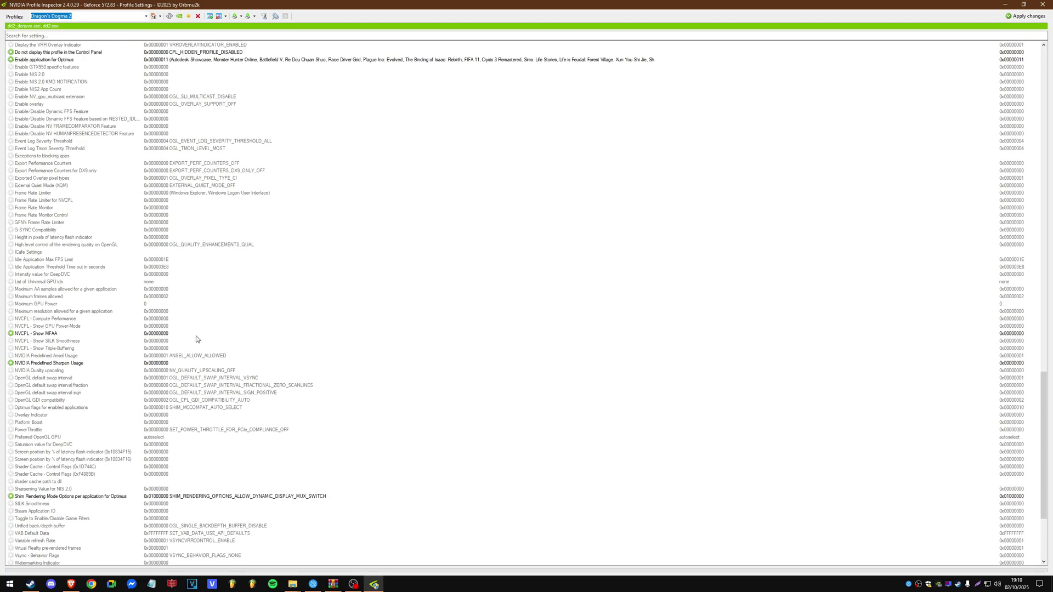
{"action": "scroll", "coordinate": [196, 343], "scroll_direction": "up", "scroll_amount": 16}
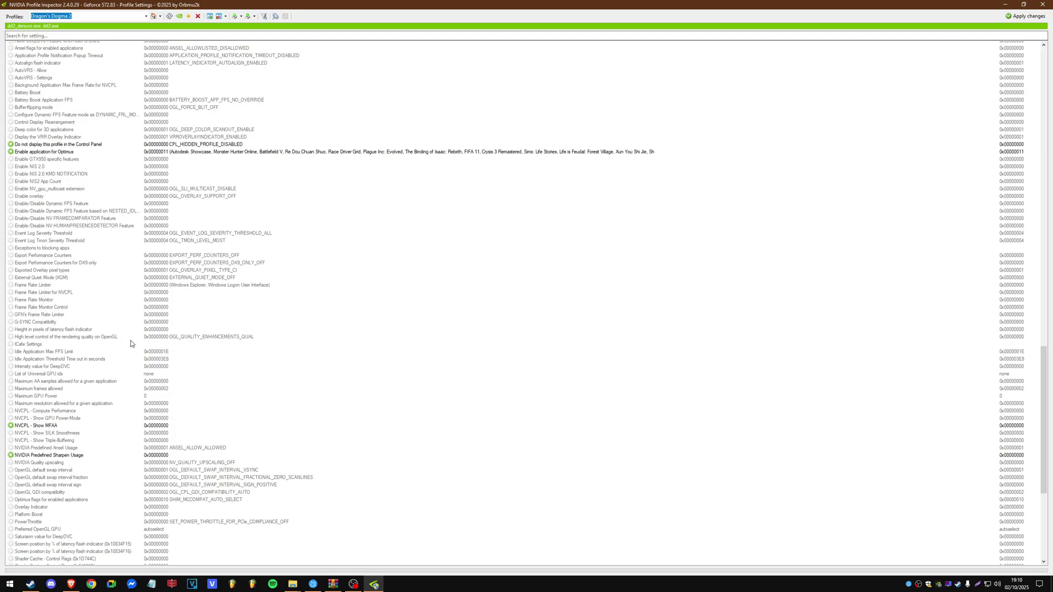
{"action": "scroll", "coordinate": [139, 241], "scroll_direction": "up", "scroll_amount": 7}
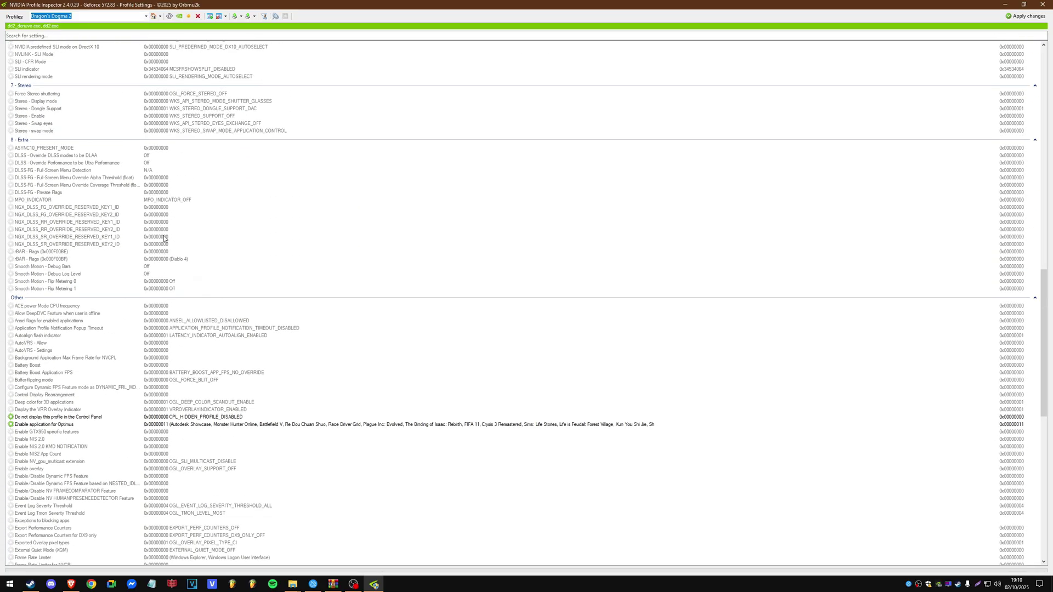
{"action": "scroll", "coordinate": [164, 238], "scroll_direction": "down", "scroll_amount": 12}
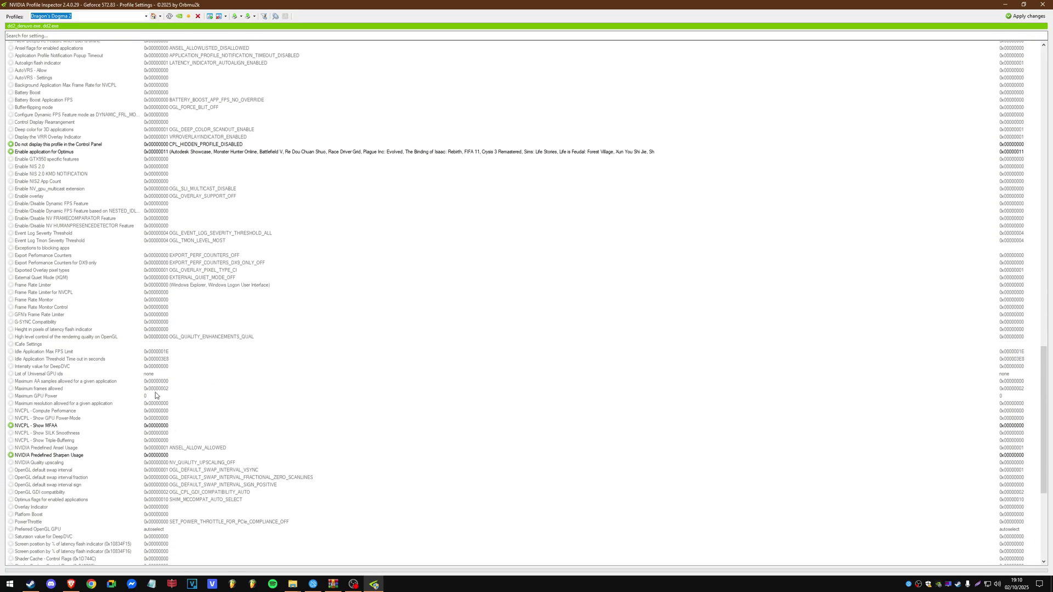
{"action": "scroll", "coordinate": [154, 357], "scroll_direction": "down", "scroll_amount": 9}
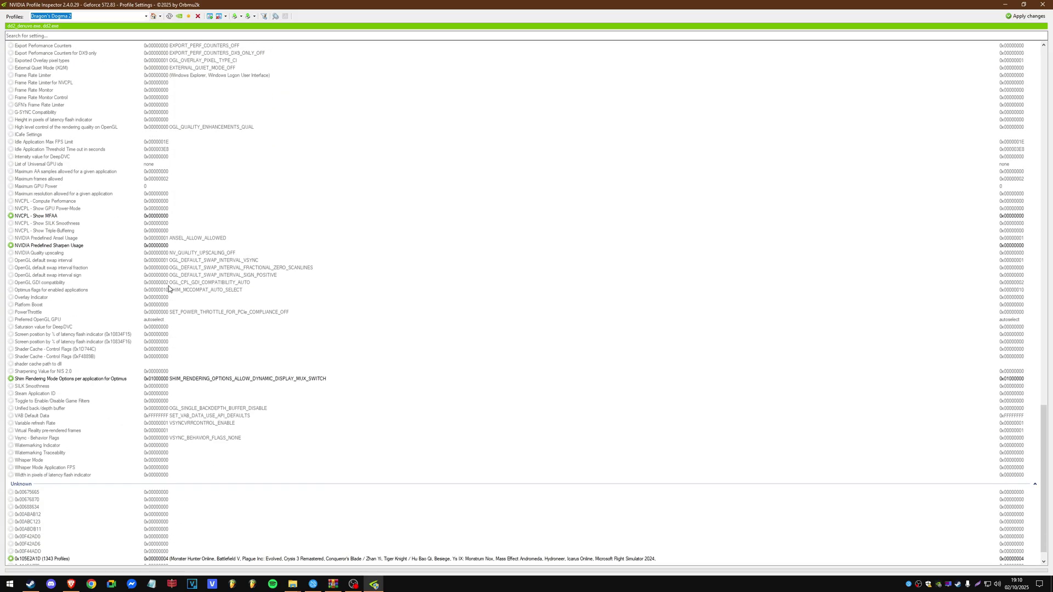
{"action": "scroll", "coordinate": [168, 289], "scroll_direction": "down", "scroll_amount": 1}
{"action": "scroll", "coordinate": [176, 285], "scroll_direction": "up", "scroll_amount": 20}
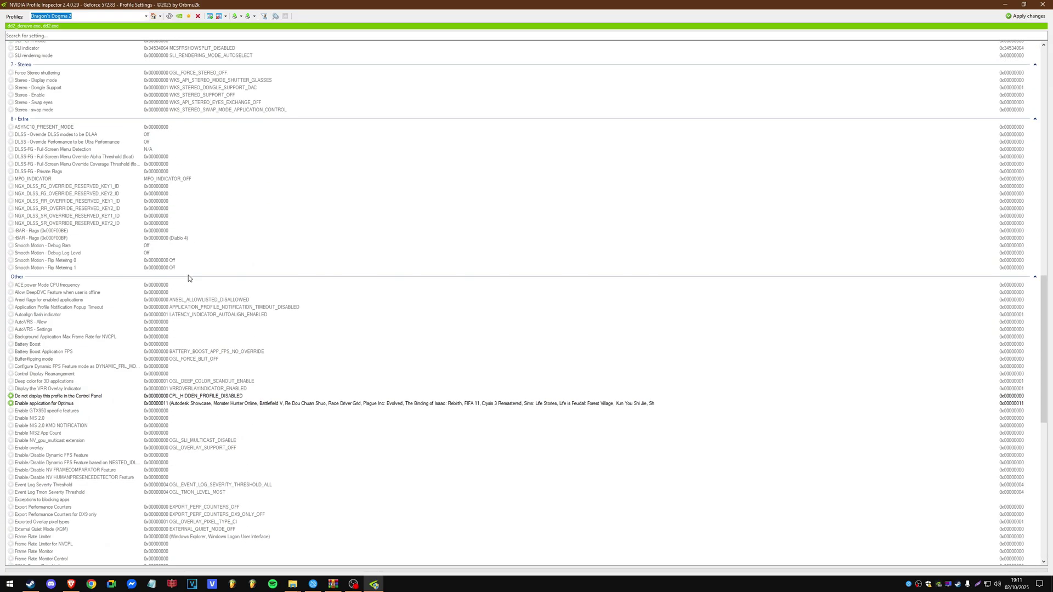
{"action": "scroll", "coordinate": [189, 278], "scroll_direction": "up", "scroll_amount": 20}
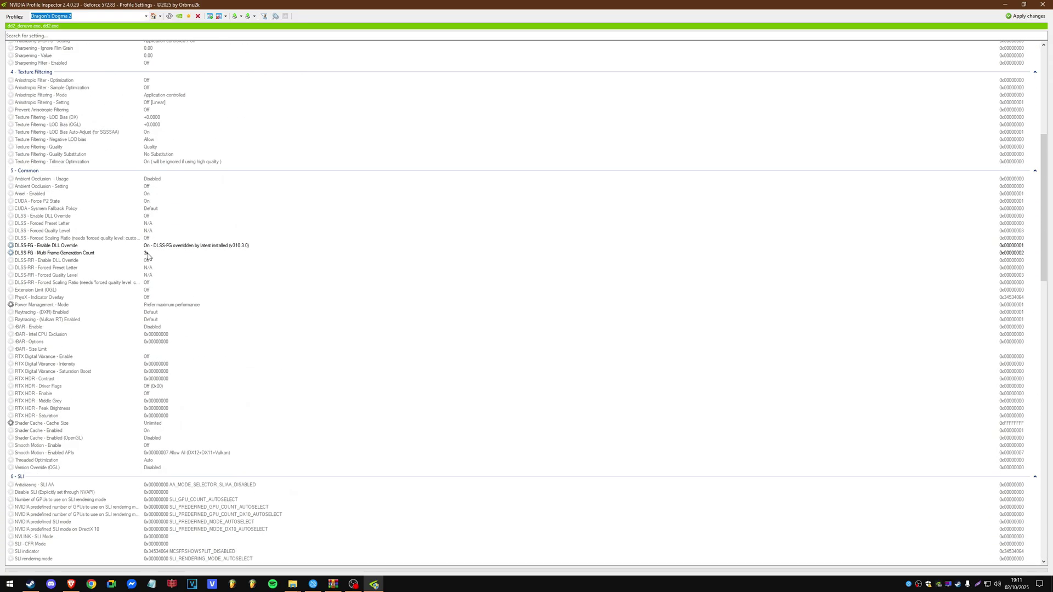
Step: Set DLSS-FG - Multi-Frame-Generation Count to N/A in the Dragon's Dogma 2 profile and apply the changes
{"action": "left_click", "coordinate": [147, 254]}
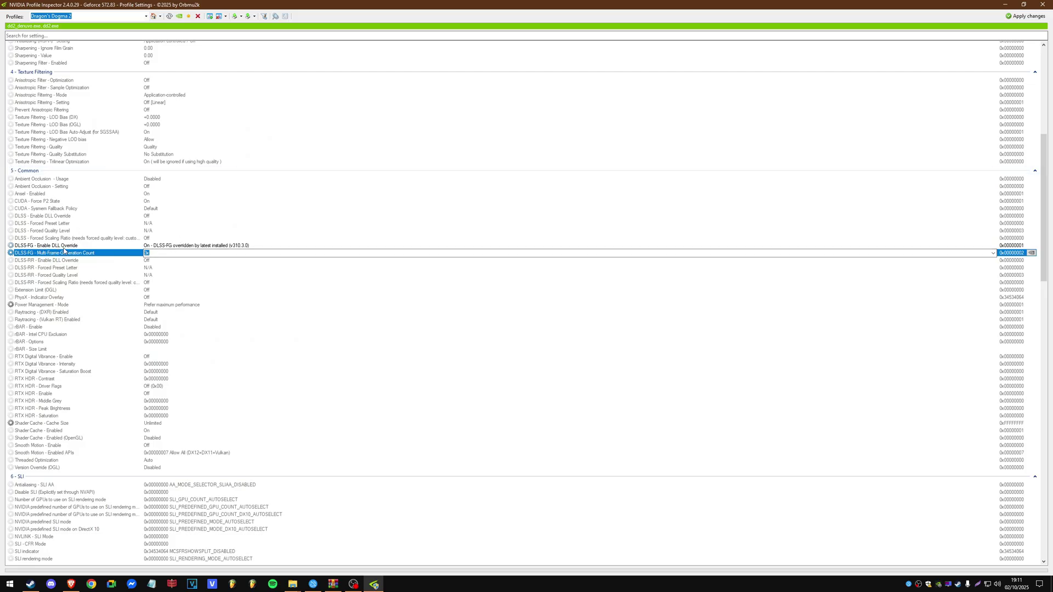
{"action": "left_click", "coordinate": [64, 247]}
{"action": "left_click", "coordinate": [35, 253]}
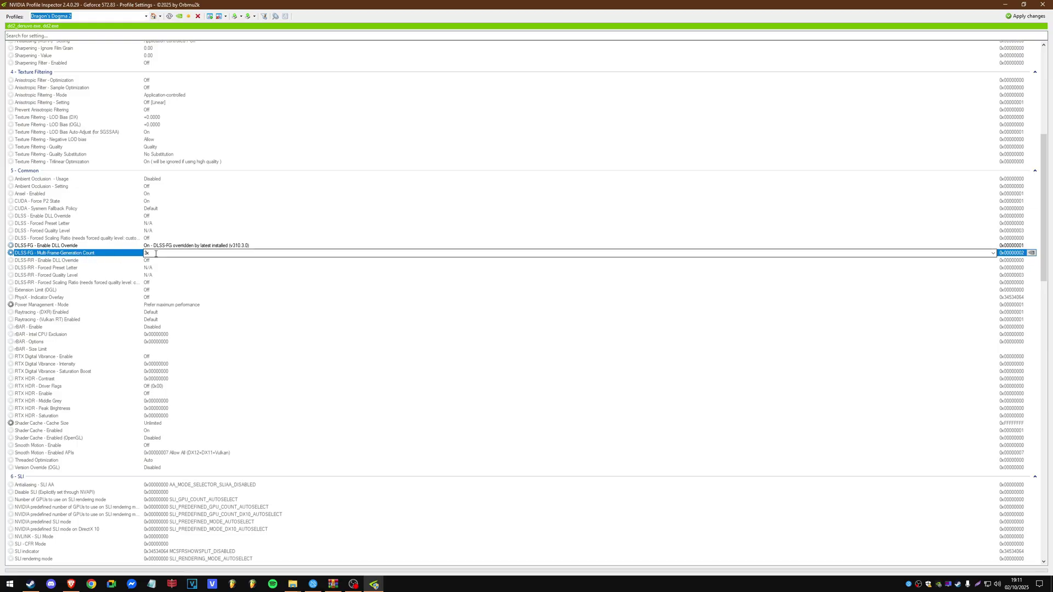
{"action": "left_click", "coordinate": [993, 253]}
{"action": "left_click", "coordinate": [181, 261]}
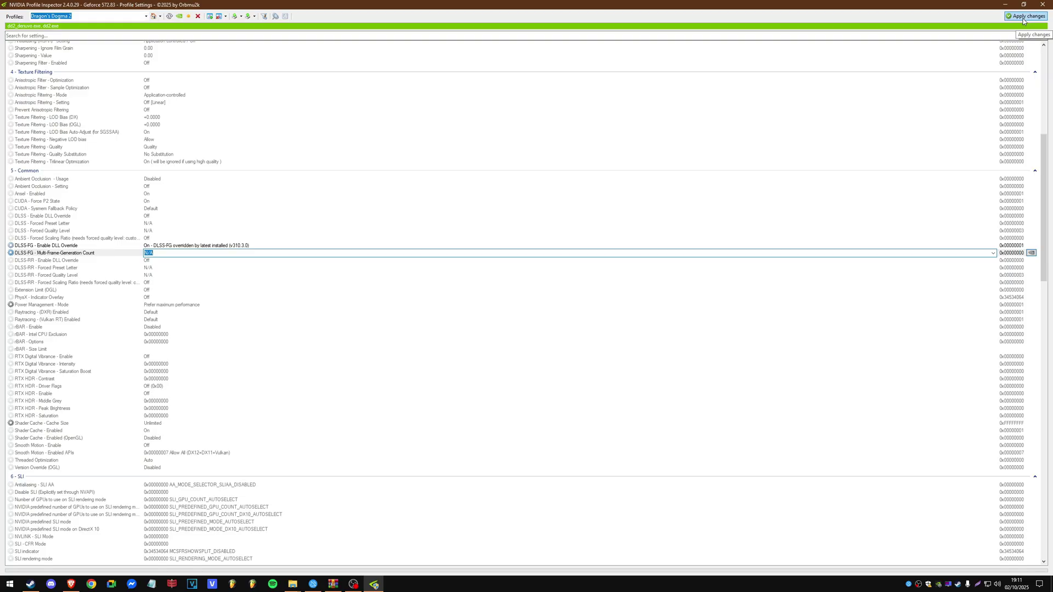
{"action": "left_click", "coordinate": [999, 17]}
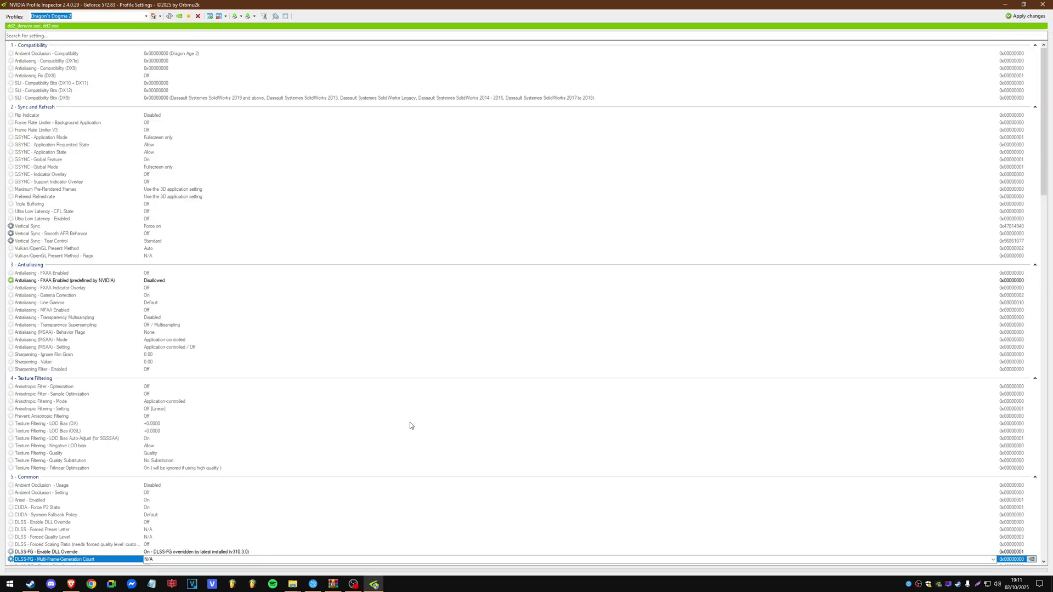
Step: Switch to the Steam library, launch Dragon's Dogma 2 and close the REFramework window in the game
{"action": "left_click", "coordinate": [30, 584]}
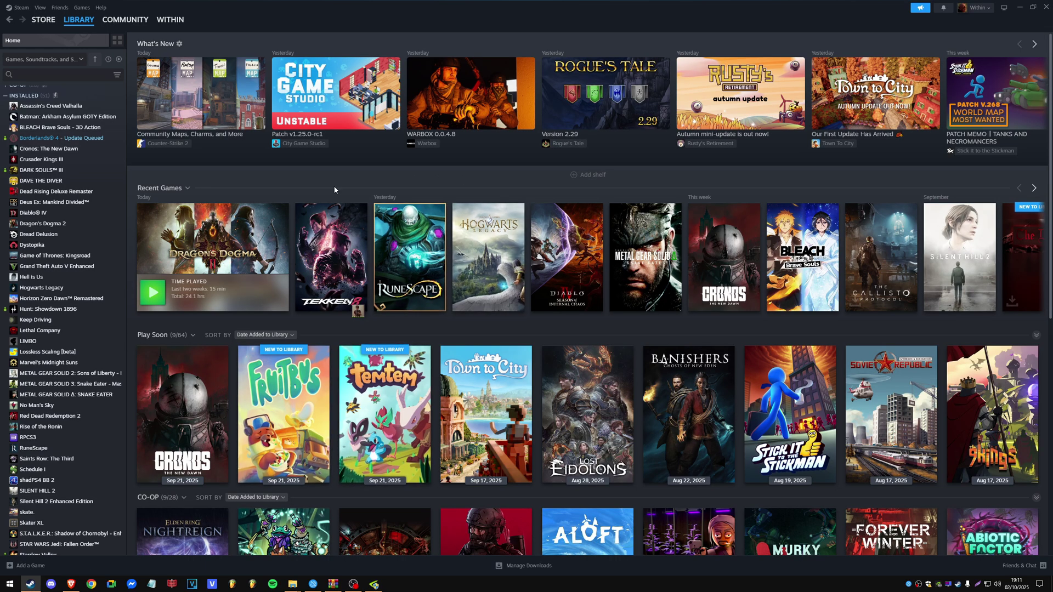
{"action": "left_click", "coordinate": [153, 293]}
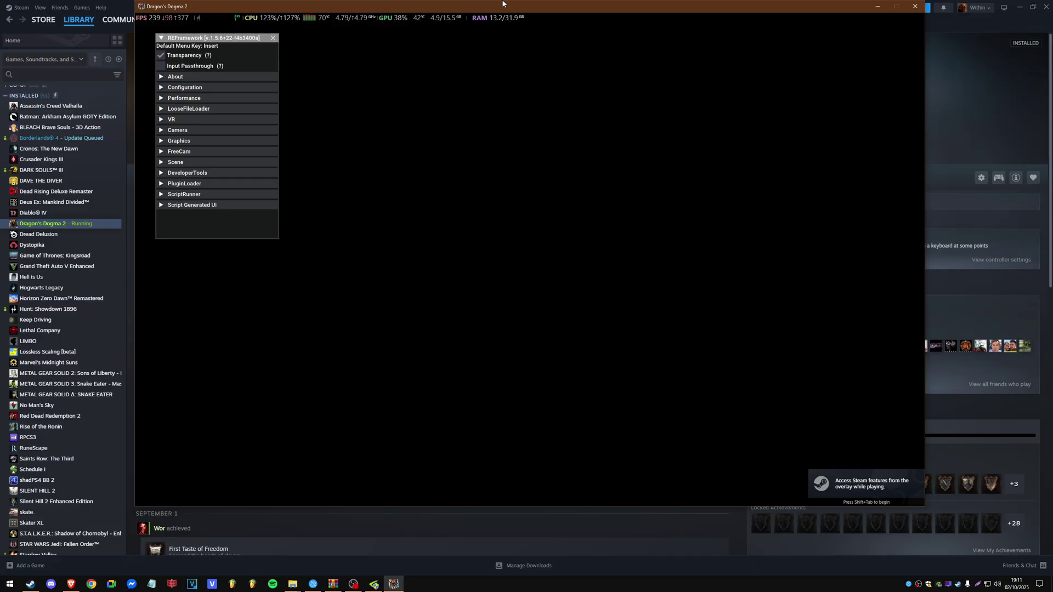
{"action": "left_click", "coordinate": [274, 39]}
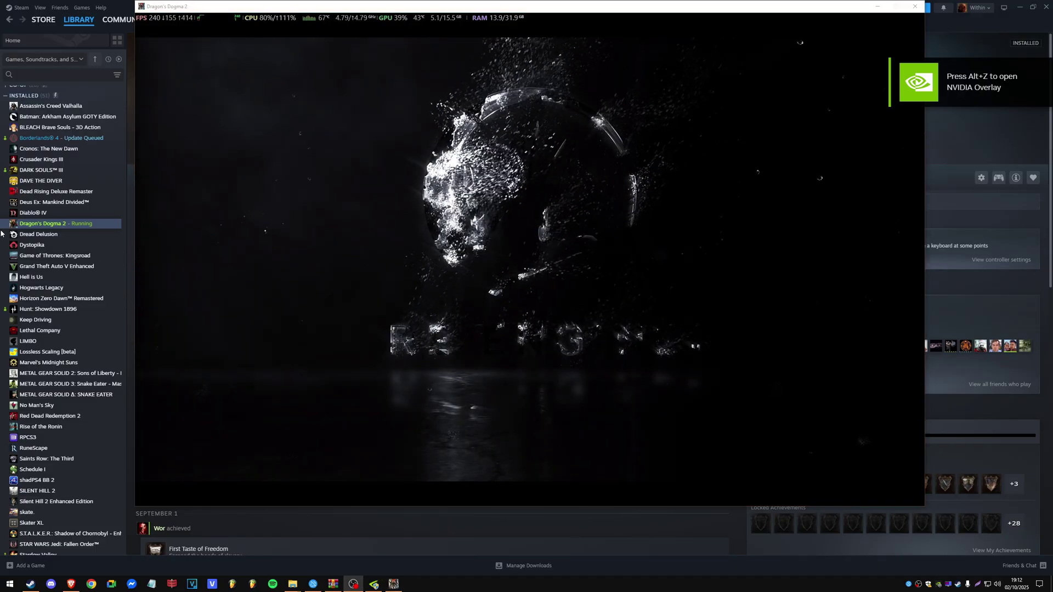
Step: Get past the intro and the autosave notice, and load the game from the last save
{"action": "left_click", "coordinate": [655, 223]}
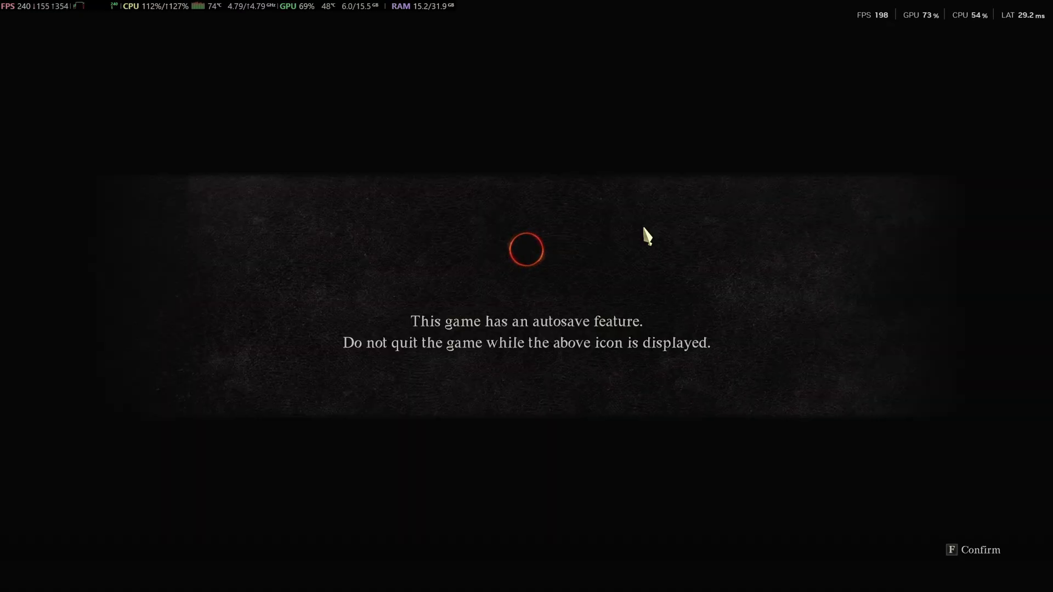
{"action": "key", "text": "f"}
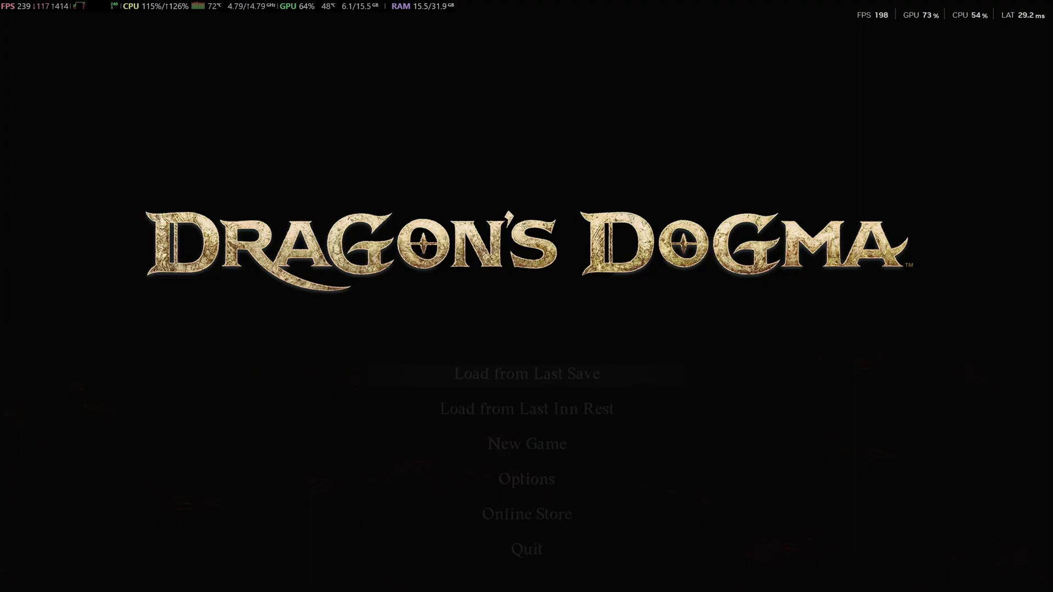
{"action": "key", "text": "f"}
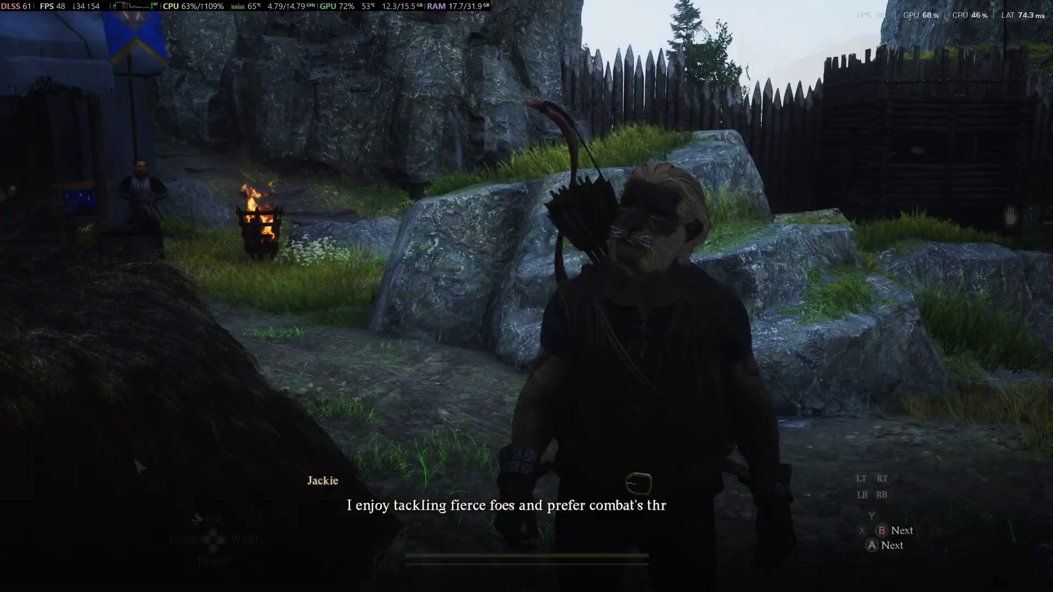
Step: Leave the pawn hiring conversation and run around the camp to check the frame rate and latency in the performance overlays
{"action": "key", "text": "Return"}
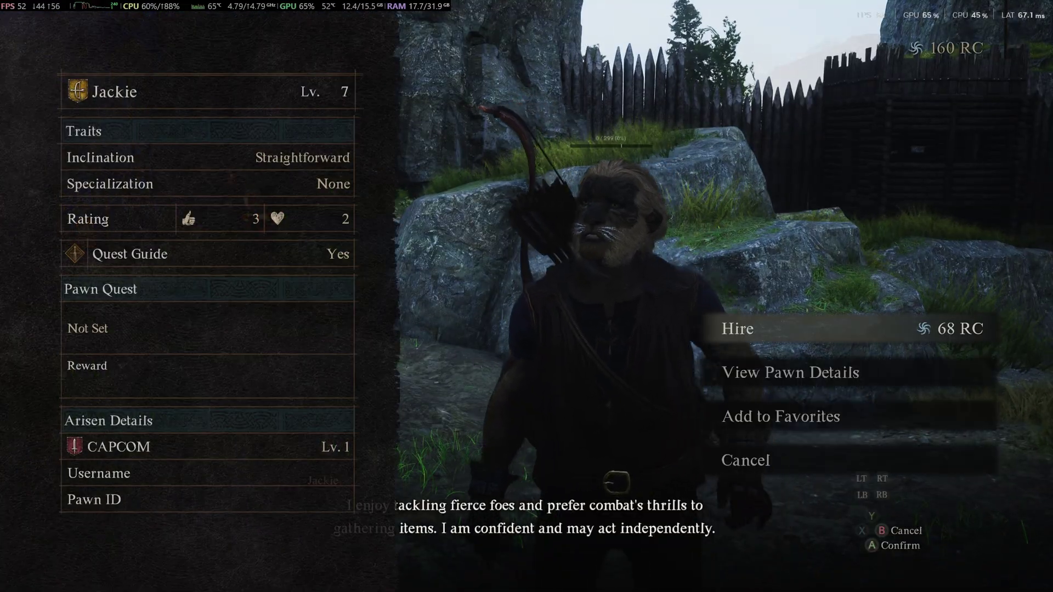
{"action": "key", "text": "Return"}
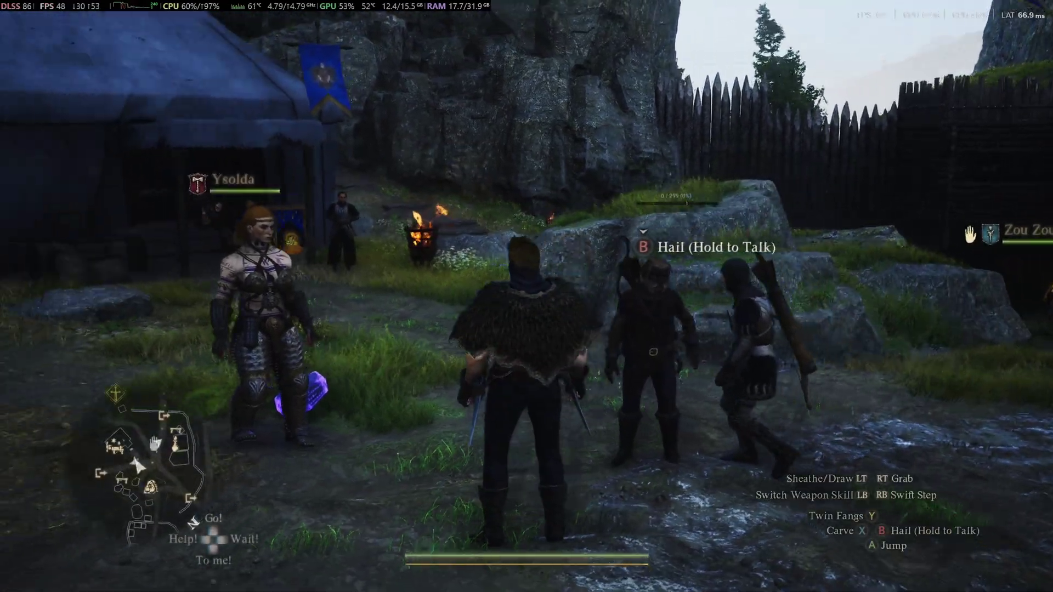
{"action": "key", "text": "w"}
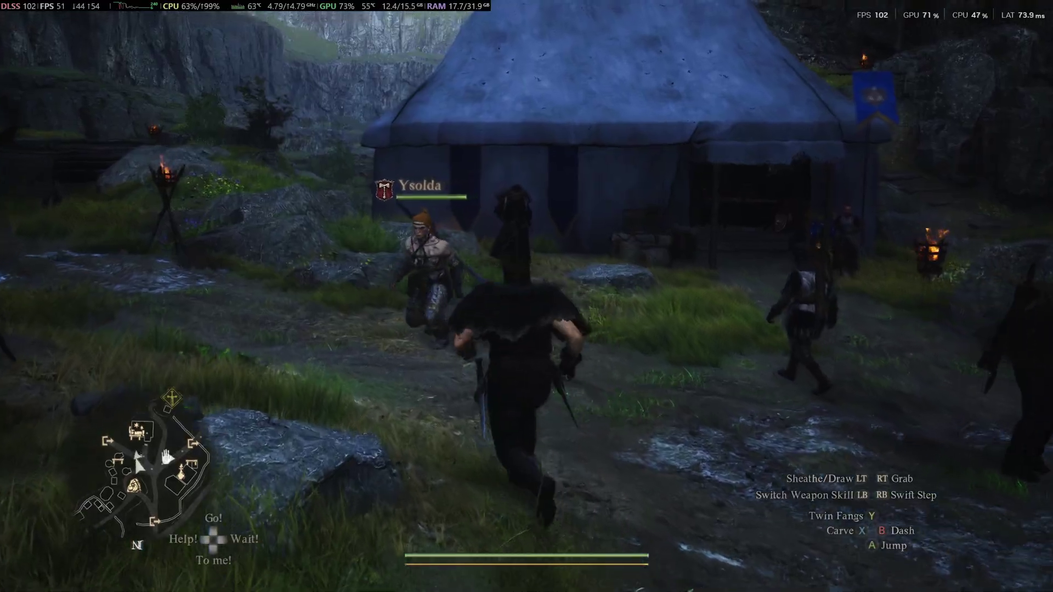
{"action": "key", "text": "w"}
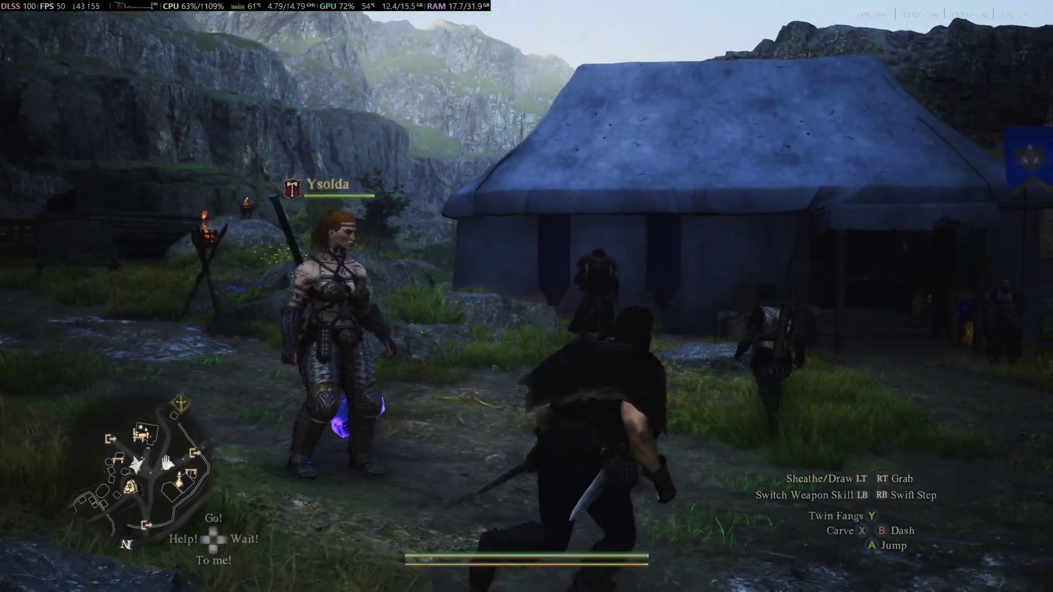
{"action": "key", "text": "w"}
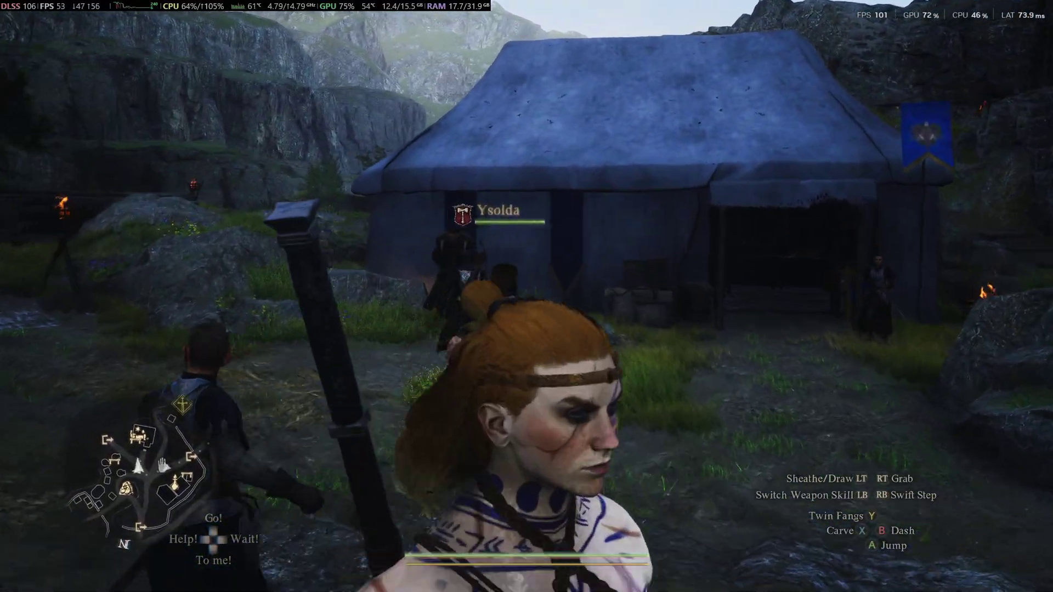
{"action": "key", "text": "w"}
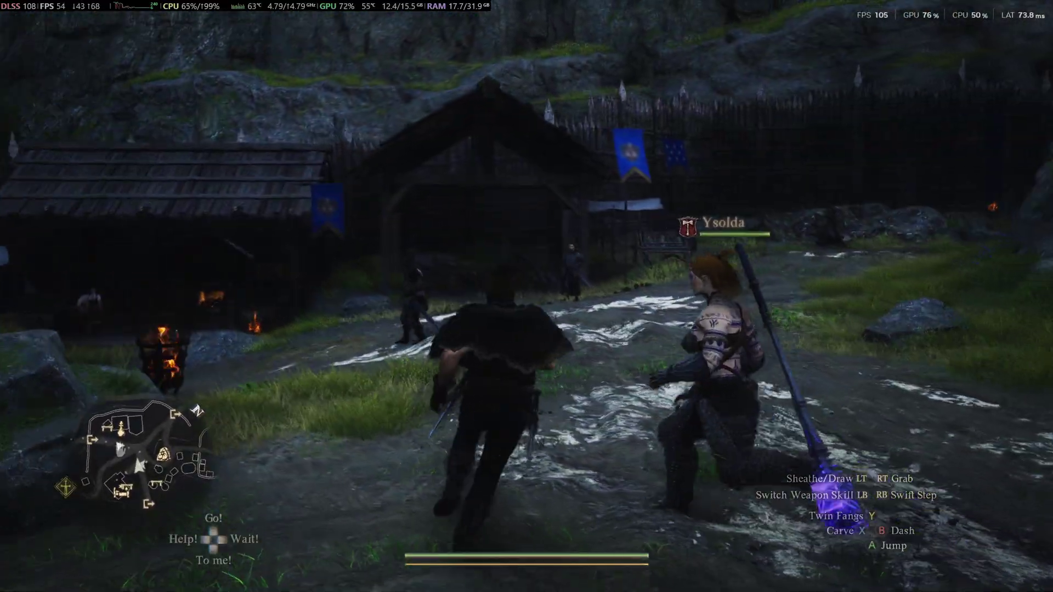
{"action": "key", "text": "w"}
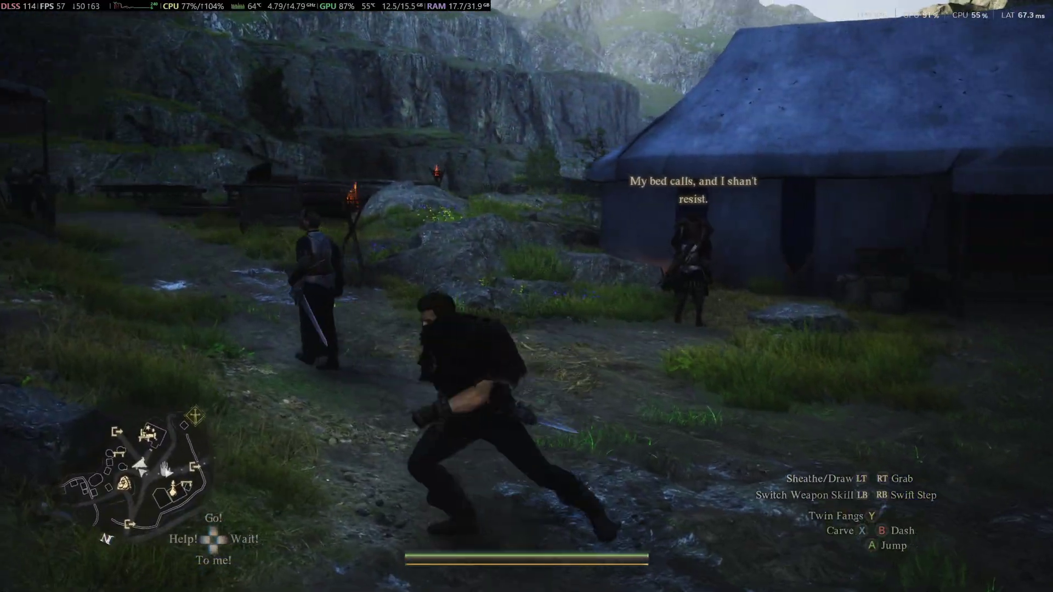
{"action": "key", "text": "w"}
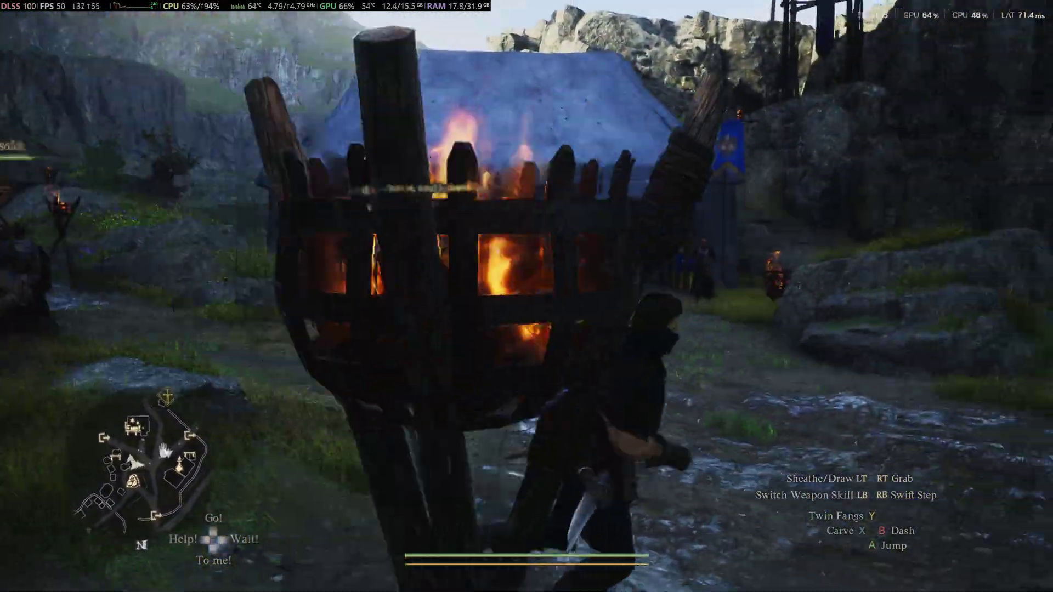
{"action": "key", "text": "w"}
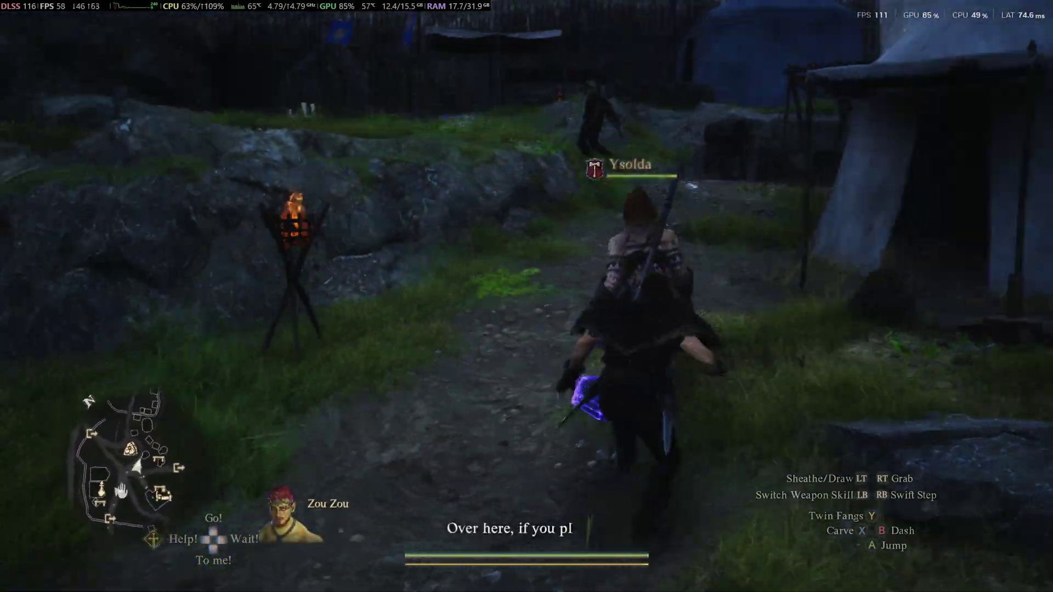
{"action": "key", "text": "w"}
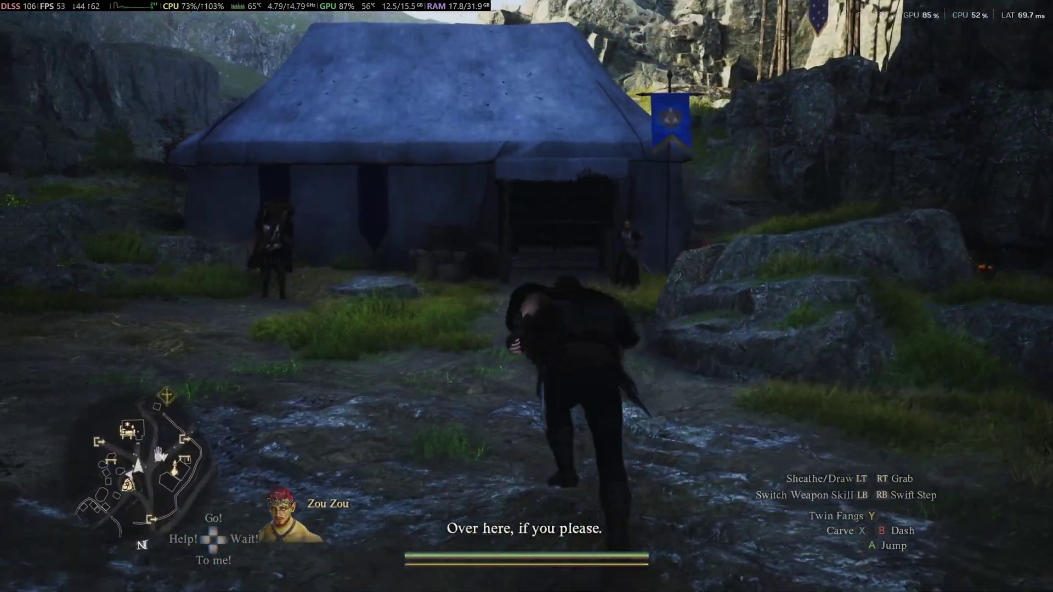
{"action": "key", "text": "w"}
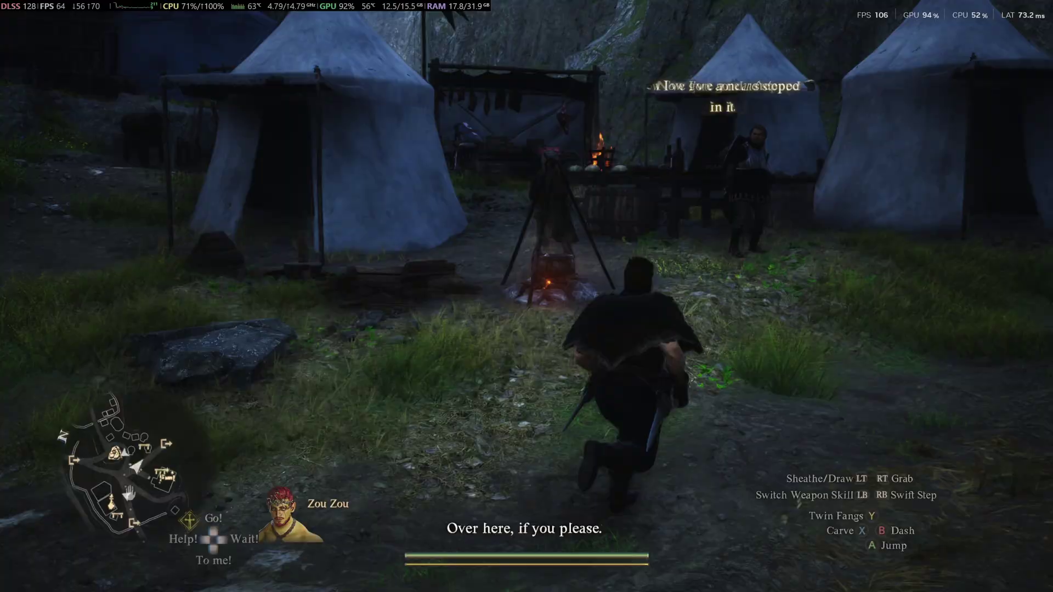
{"action": "key", "text": "w"}
{"action": "key", "text": "a"}
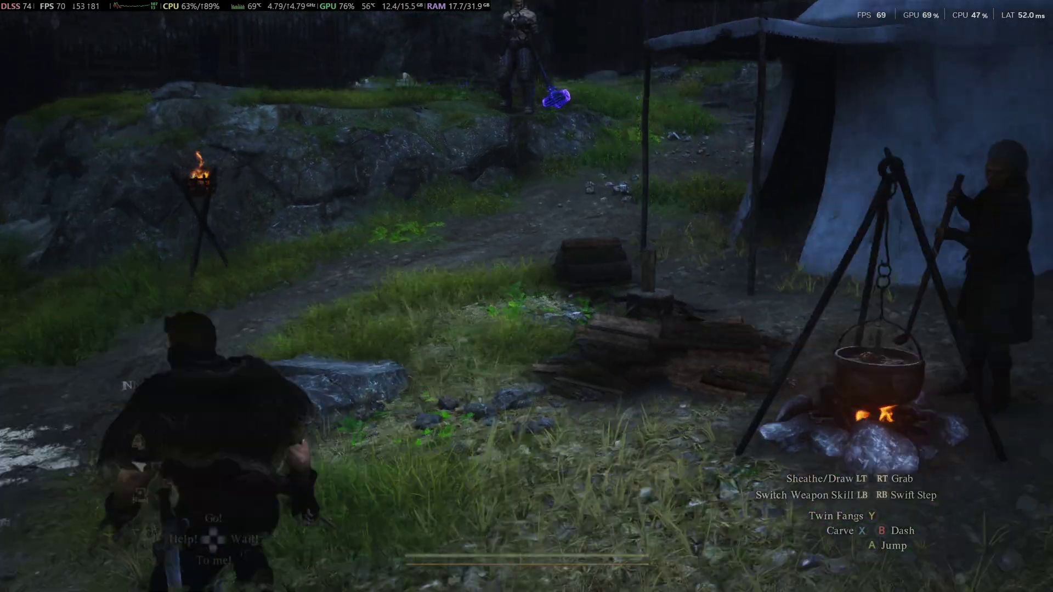
{"action": "key", "text": "w"}
{"action": "key", "text": "d"}
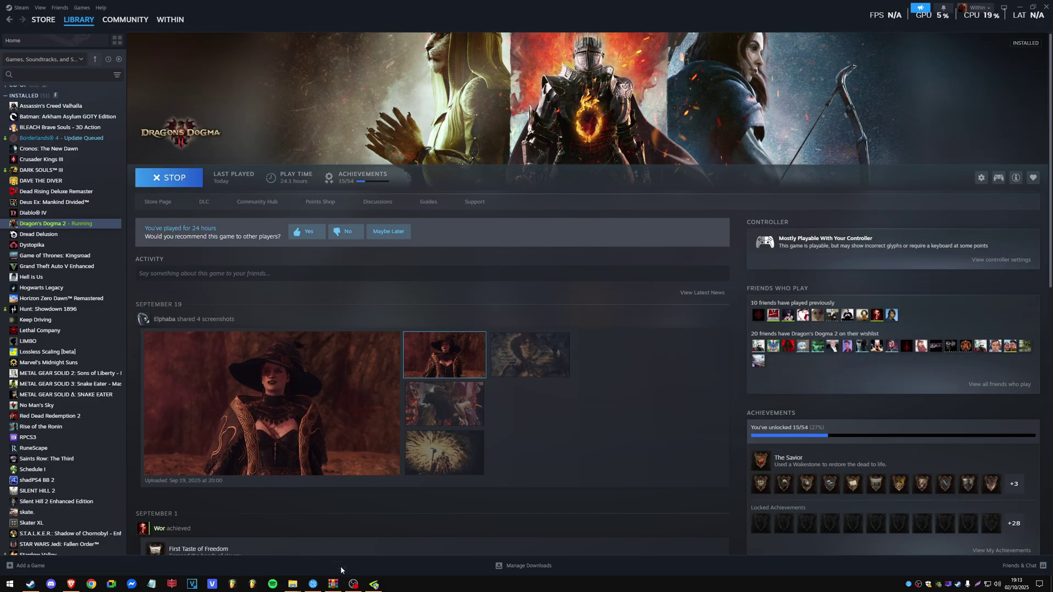
Step: Switch to NVIDIA Profile Inspector, set DLSS-FG - Multi-Frame-Generation Count to 4x in the Dragon's Dogma 2 profile and apply the changes
{"action": "left_click", "coordinate": [374, 583]}
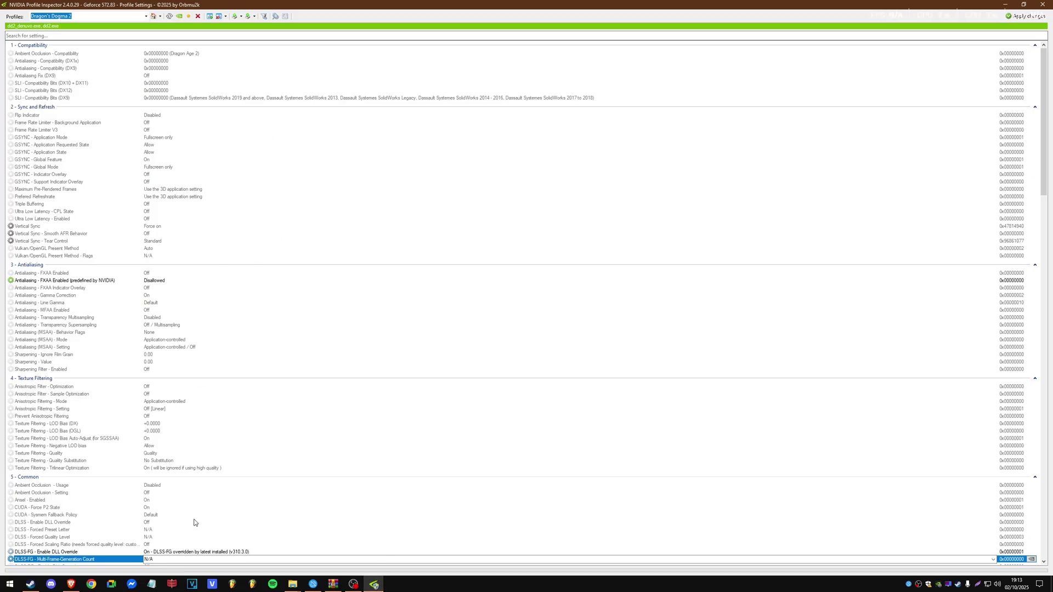
{"action": "scroll", "coordinate": [170, 542], "scroll_direction": "down", "scroll_amount": 2}
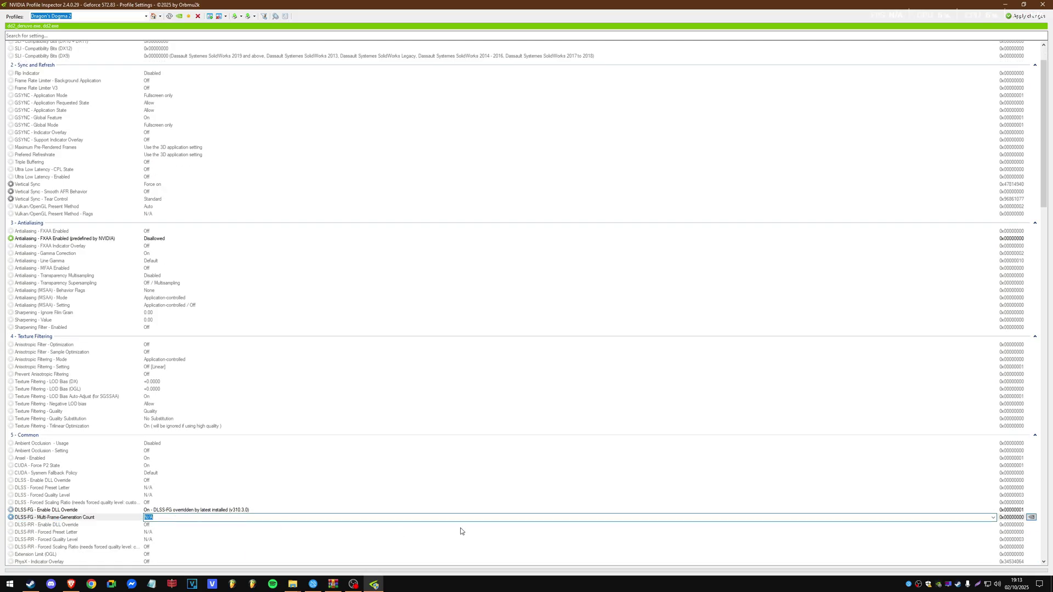
{"action": "left_click", "coordinate": [993, 517]}
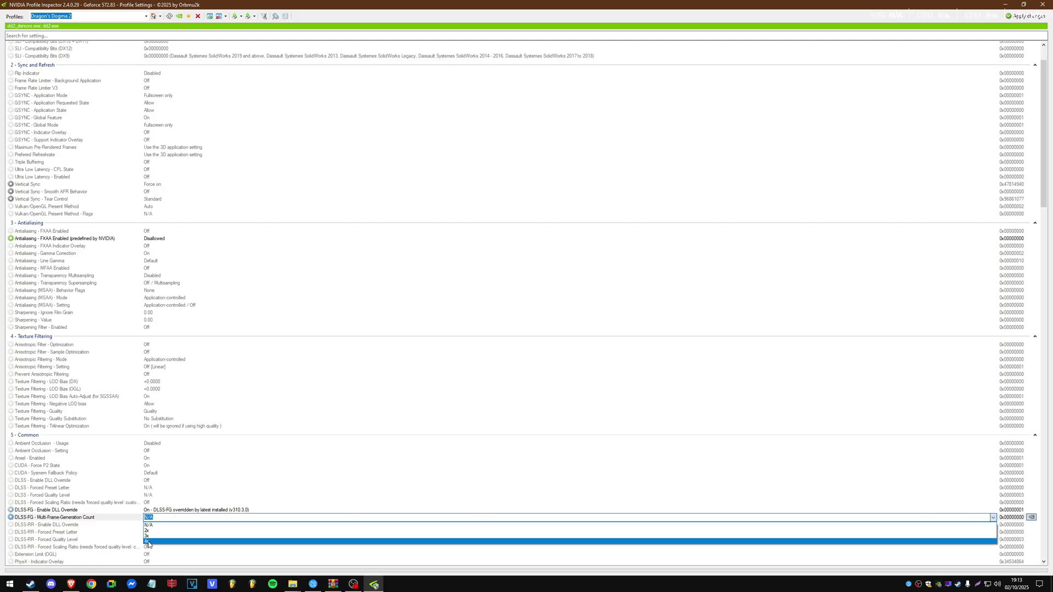
{"action": "left_click", "coordinate": [148, 545]}
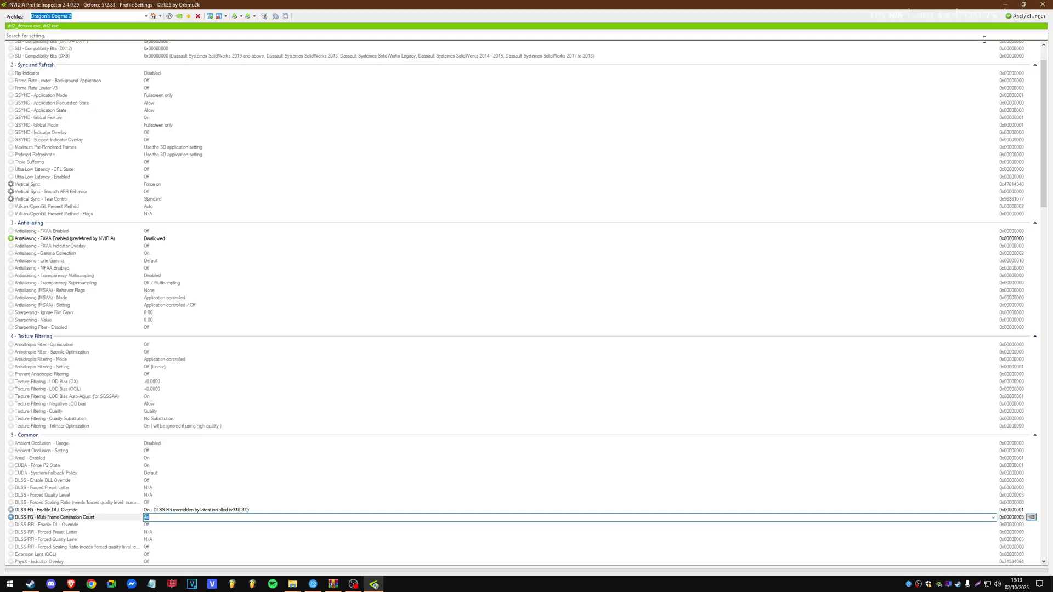
{"action": "left_click", "coordinate": [1019, 17]}
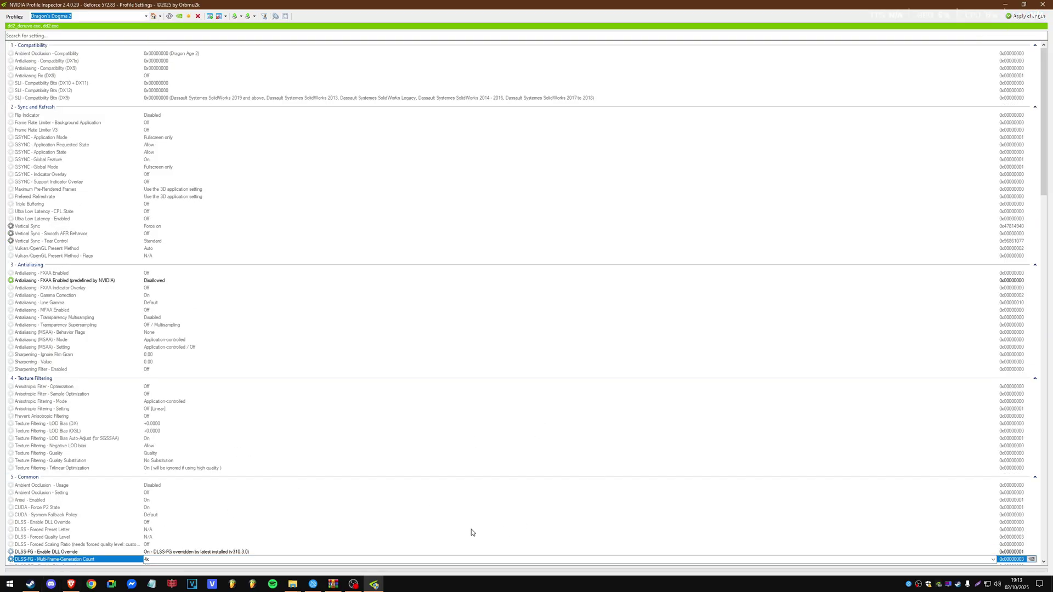
Step: Return to the Steam library, launch Dragon's Dogma 2 again and close the REFramework window in the game
{"action": "left_click", "coordinate": [30, 585]}
{"action": "left_click", "coordinate": [193, 187]}
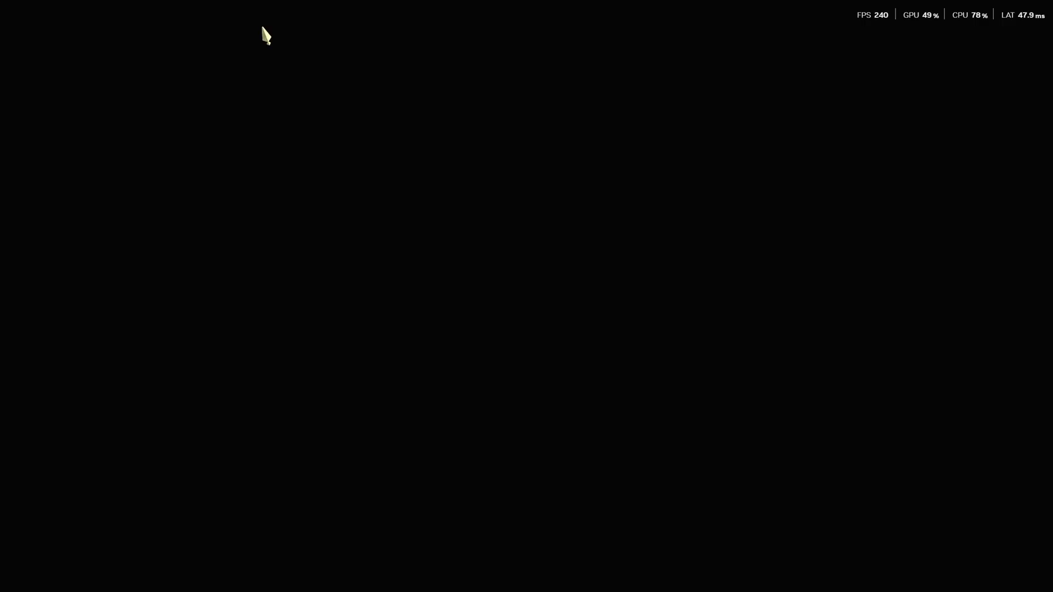
{"action": "key", "text": "Insert"}
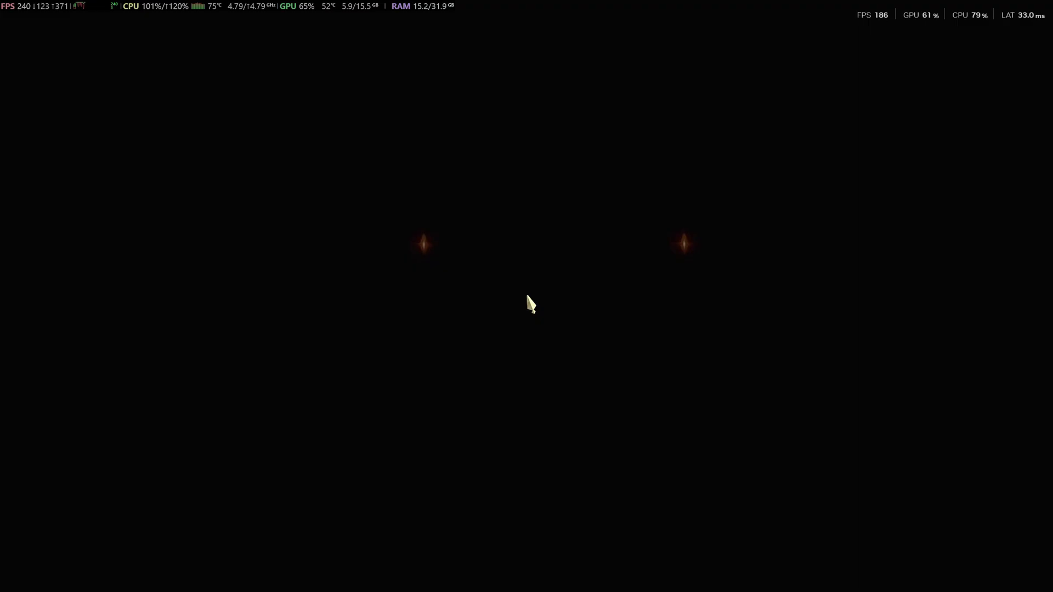
Step: Get past the opening screens and load the last save to check performance at the camp
{"action": "key", "text": "Return"}
{"action": "key", "text": "Return"}
{"action": "key", "text": "Down"}
{"action": "key", "text": "Return"}
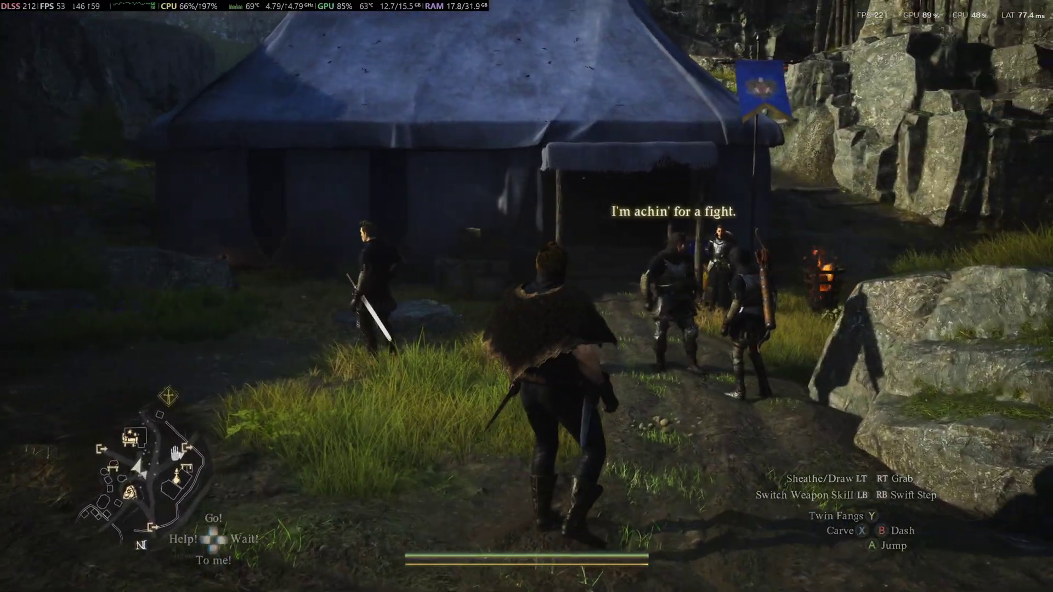
Step: Pause the game, switch to the desktop, end the Dragon's Dogma 2 process in Task Manager and close Task Manager
{"action": "key", "text": "Escape"}
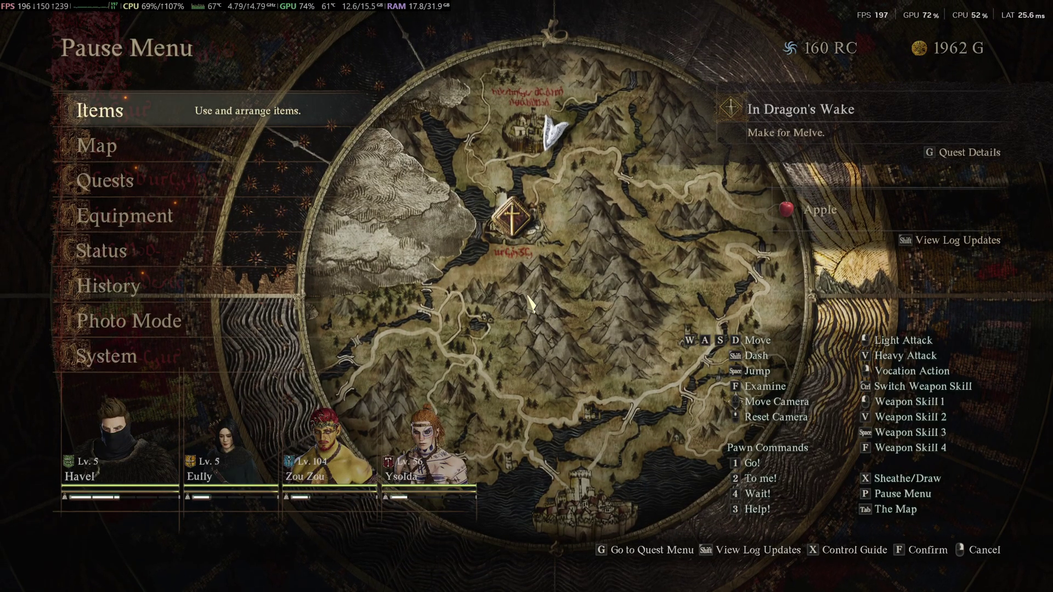
{"action": "key", "text": "alt+Tab"}
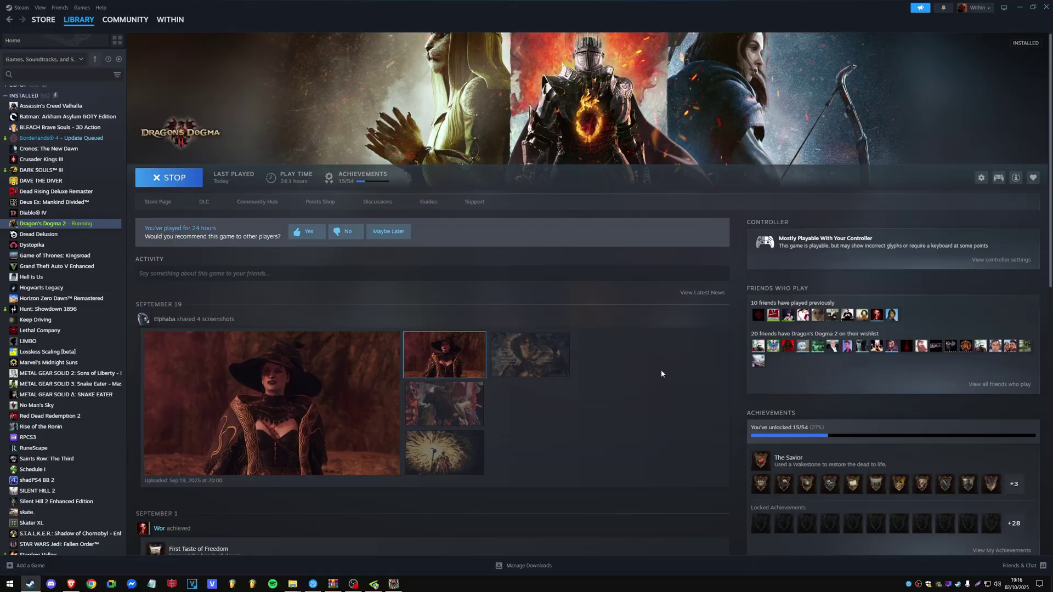
{"action": "right_click", "coordinate": [630, 588]}
{"action": "left_click", "coordinate": [677, 546]}
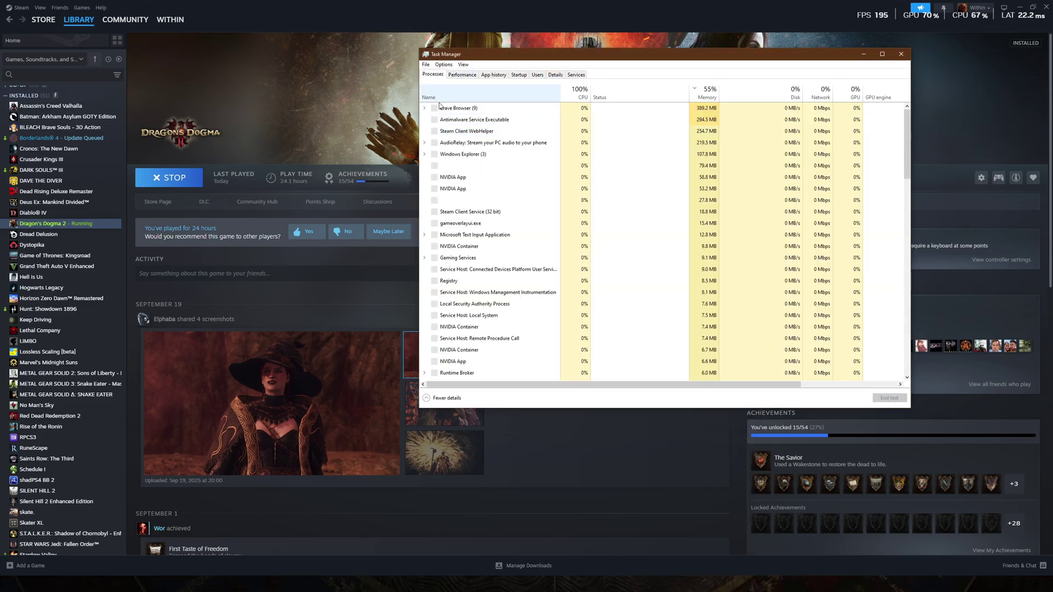
{"action": "left_click", "coordinate": [476, 109]}
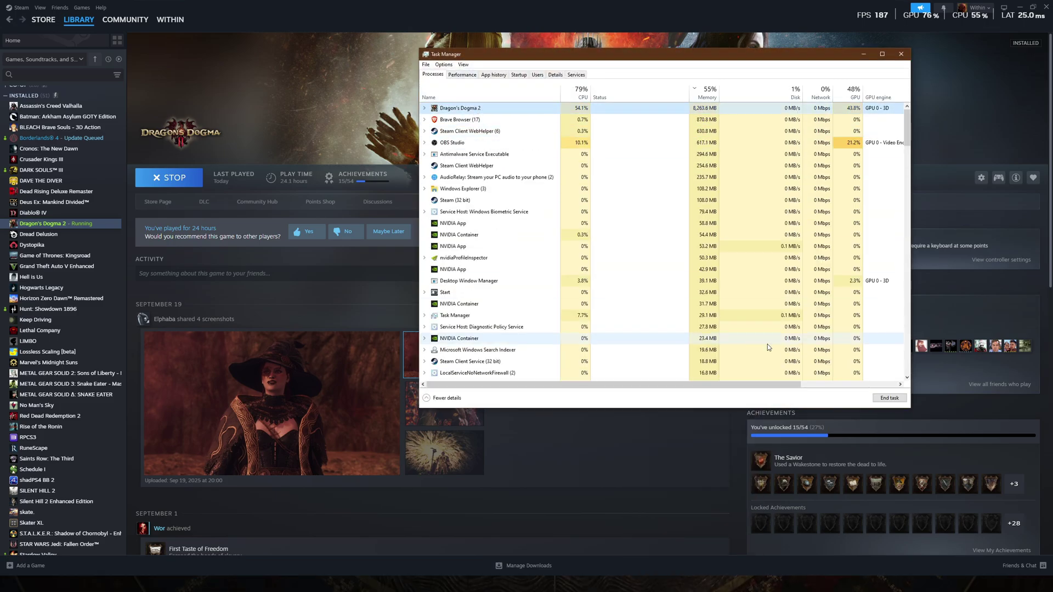
{"action": "left_click", "coordinate": [897, 397]}
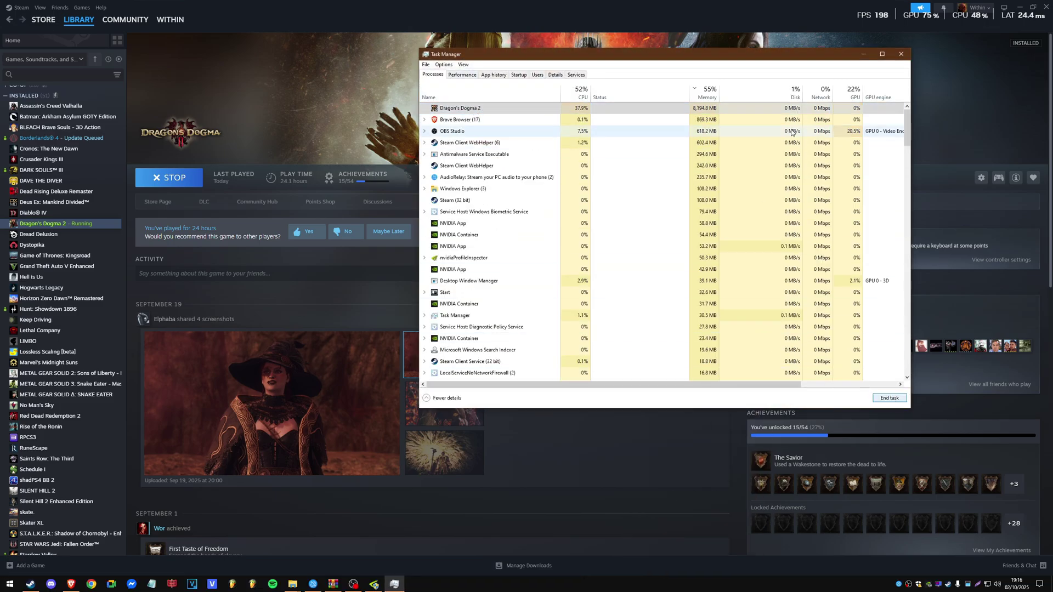
{"action": "left_click", "coordinate": [901, 54]}
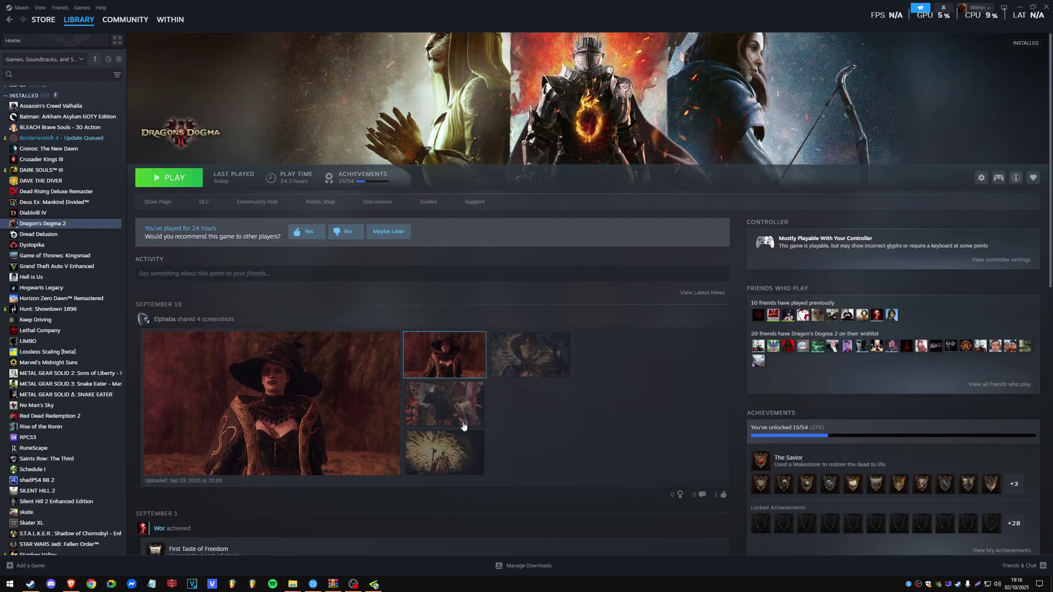
Step: From the Streamline SDK 2.9.0 release page, switch to the downloaded archive, browse into bin/x64 and select the files from NvLowLatencyVk.dll through sl.reflex.dll
{"action": "left_click", "coordinate": [70, 585]}
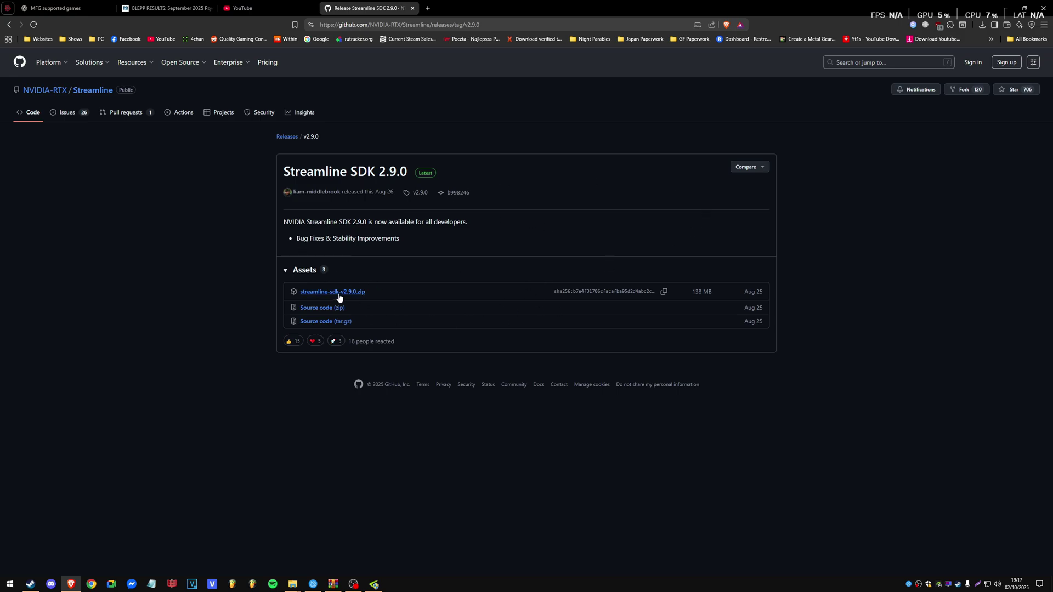
{"action": "left_click", "coordinate": [333, 584]}
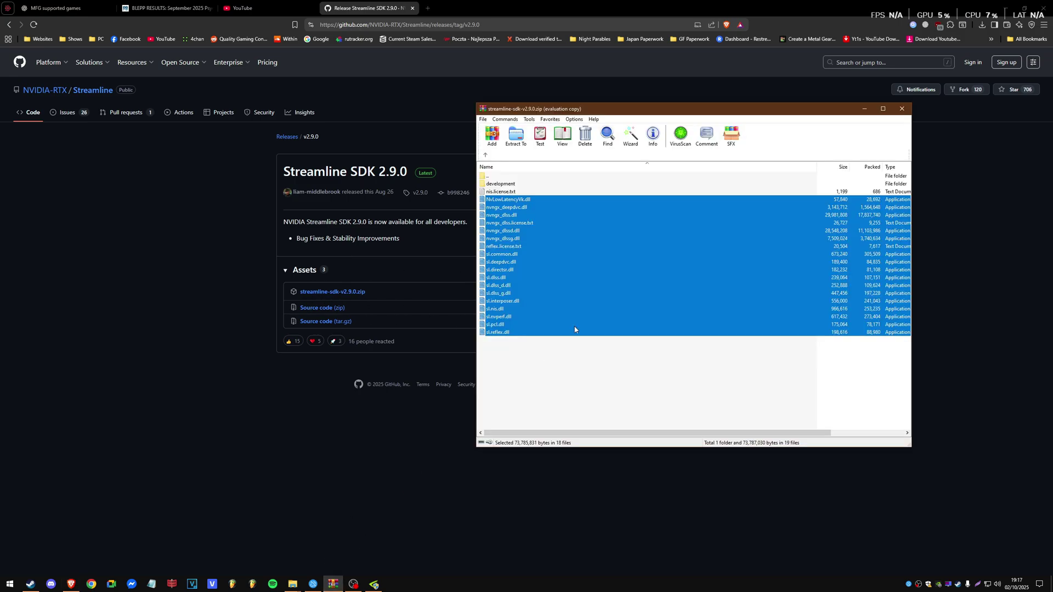
{"action": "left_click_drag", "start_coordinate": [536, 113], "coordinate": [640, 137]}
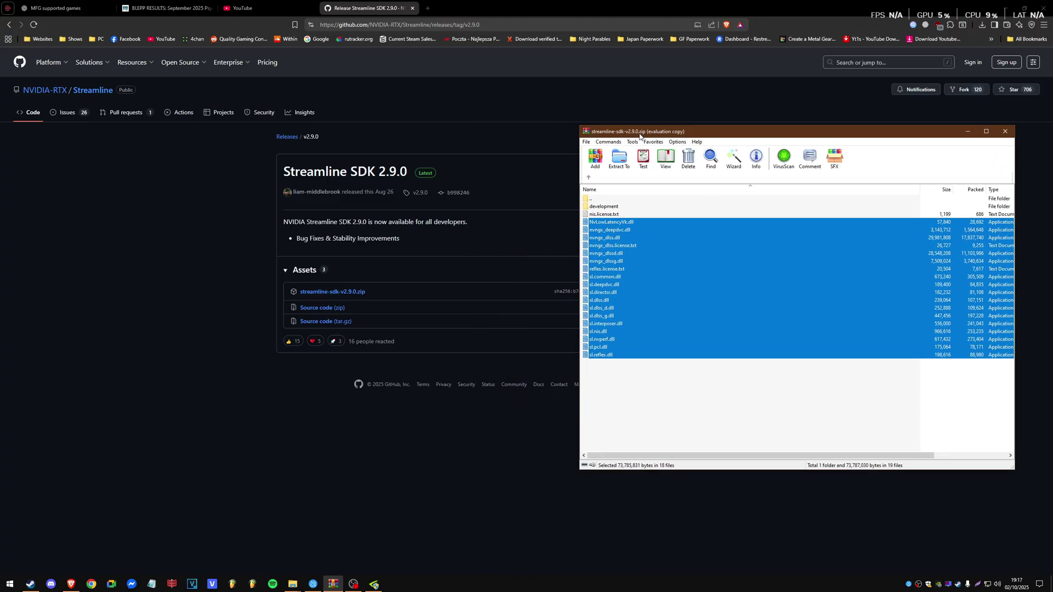
{"action": "double_click", "coordinate": [602, 206]}
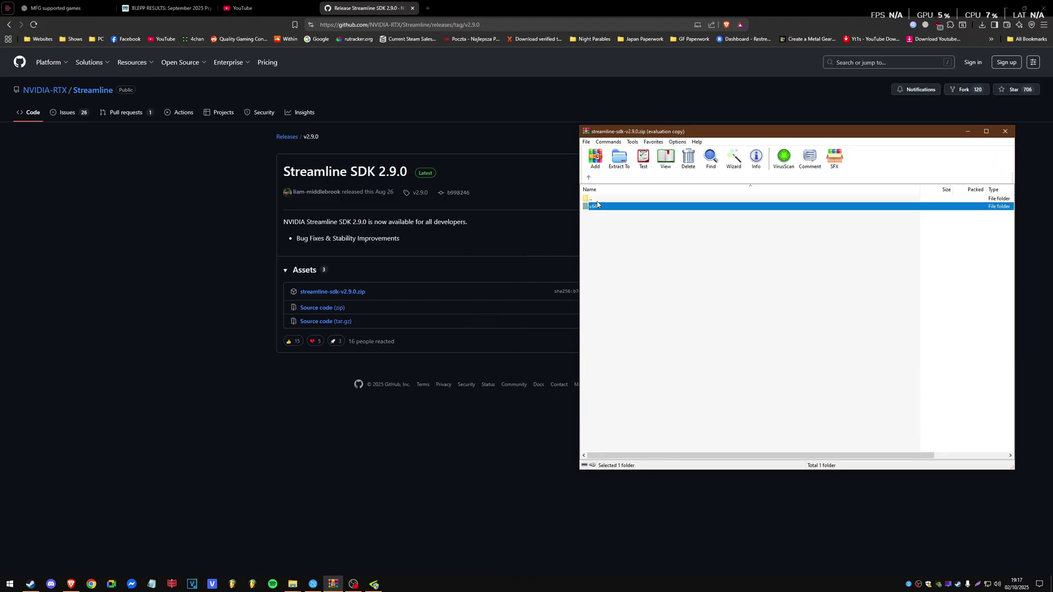
{"action": "double_click", "coordinate": [597, 206]}
{"action": "left_click", "coordinate": [640, 421]}
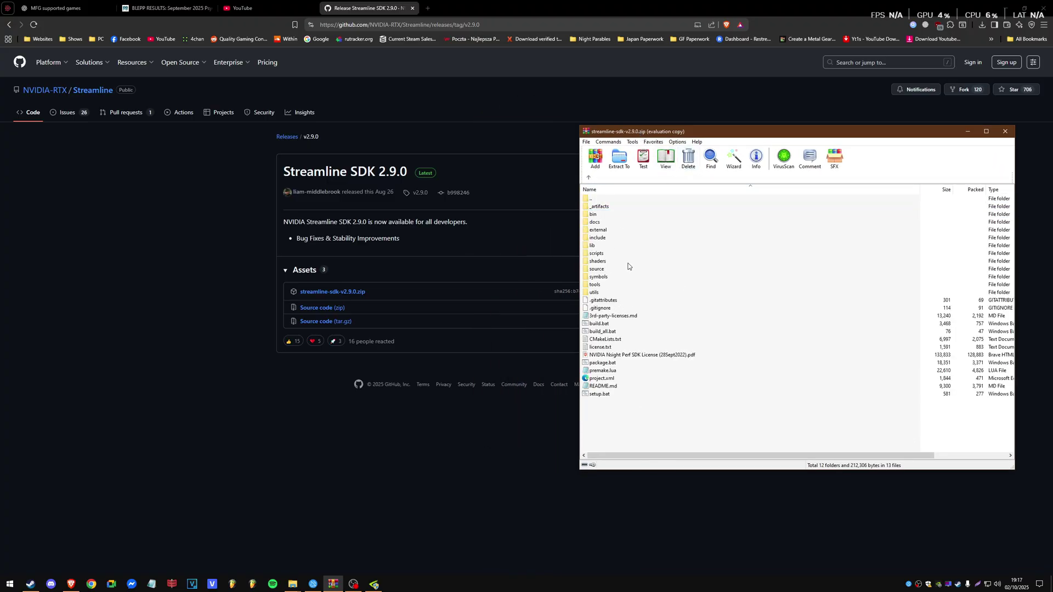
{"action": "double_click", "coordinate": [593, 214]}
{"action": "double_click", "coordinate": [601, 208]}
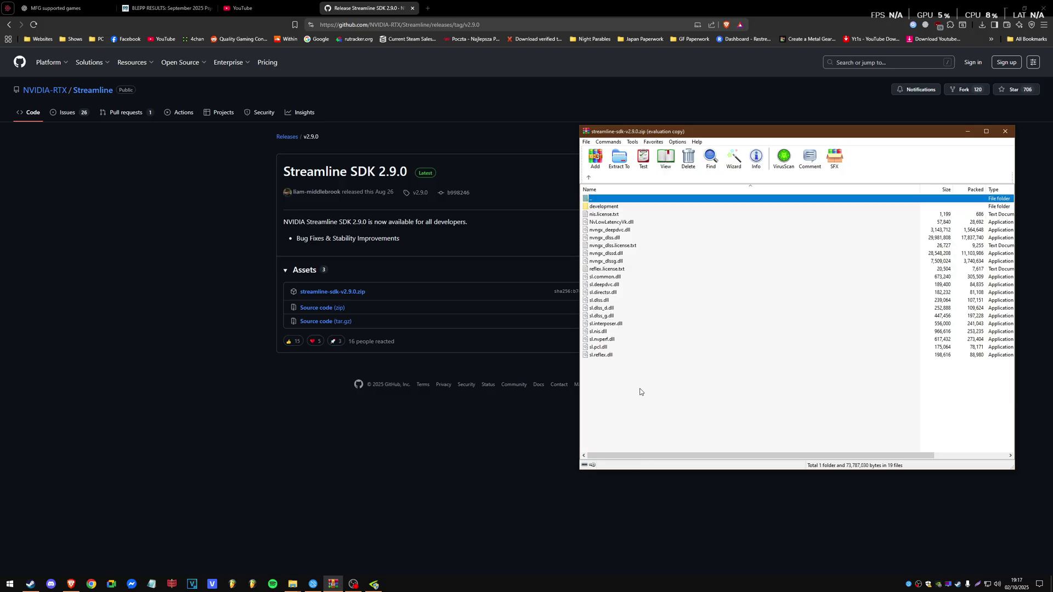
{"action": "left_click_drag", "start_coordinate": [640, 391], "coordinate": [608, 222]}
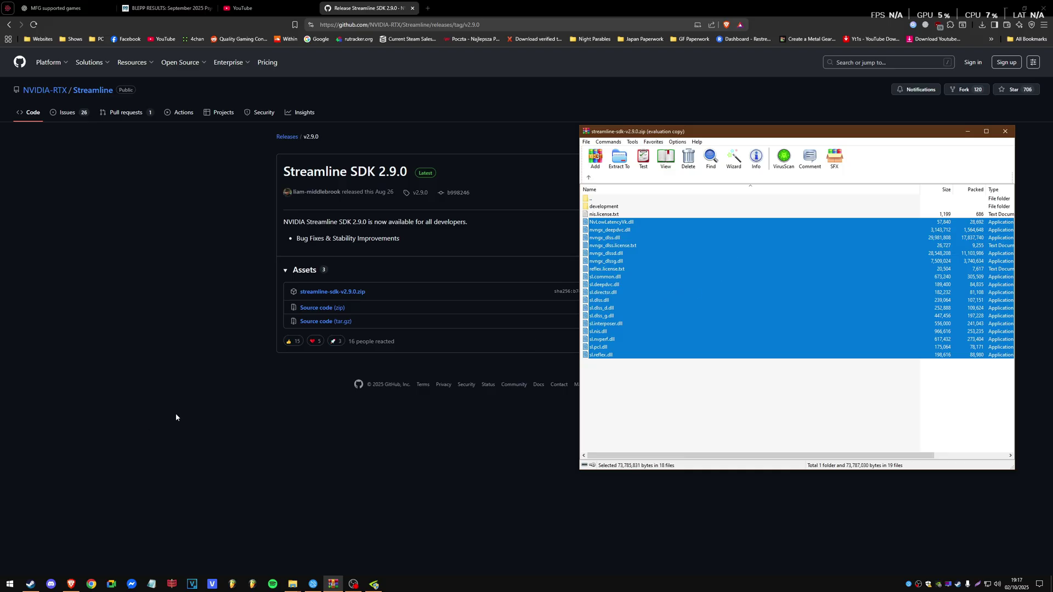
Step: Open the Dragon's Dogma 2 installation folder from the Steam library and find its existing DLL files
{"action": "left_click", "coordinate": [31, 583]}
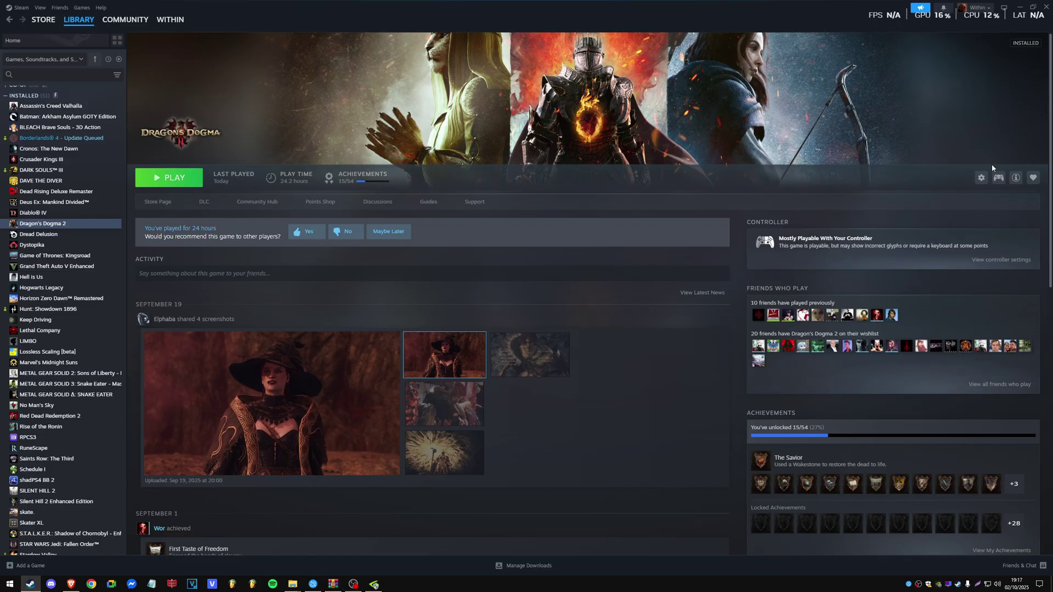
{"action": "left_click", "coordinate": [982, 178]}
{"action": "mouse_move", "coordinate": [995, 235]}
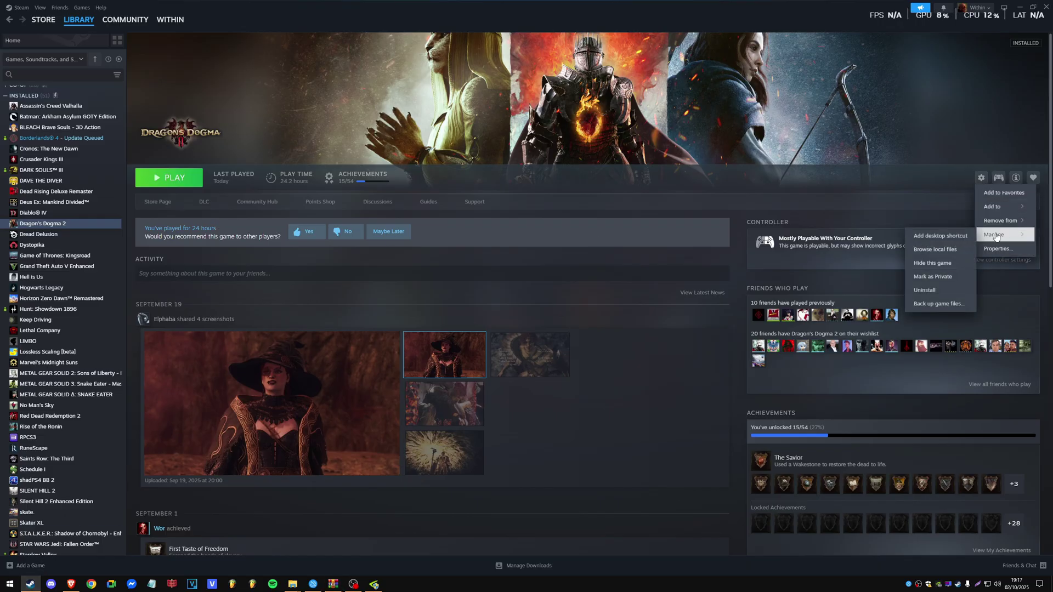
{"action": "left_click", "coordinate": [957, 251]}
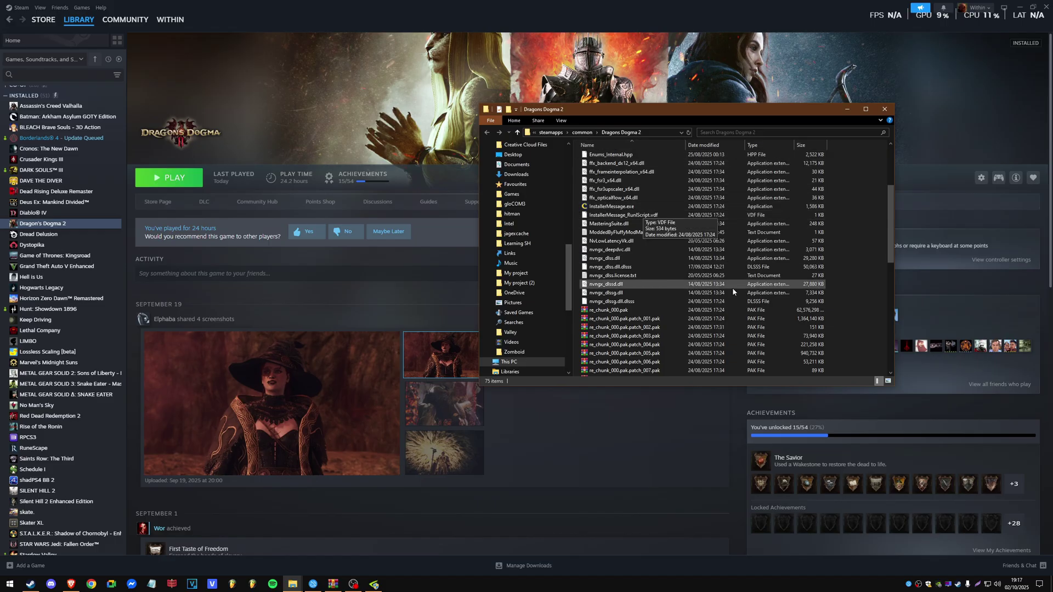
{"action": "scroll", "coordinate": [760, 298], "scroll_direction": "down", "scroll_amount": 4}
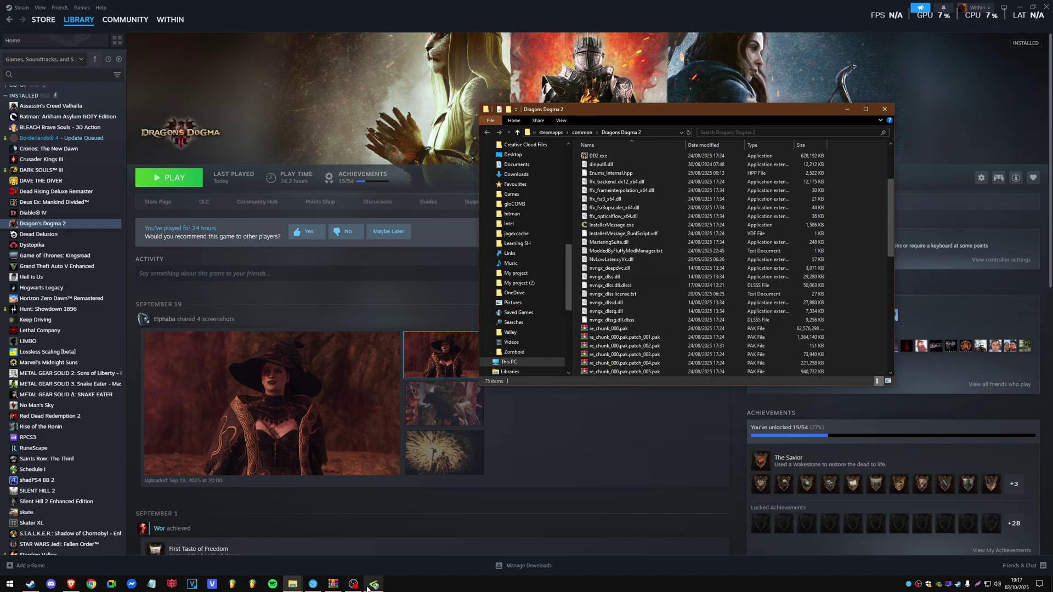
Step: Copy the selected Streamline files into the Dragons Dogma 2 folder, replacing the existing ones, and close the archive
{"action": "left_click", "coordinate": [334, 584]}
{"action": "left_click_drag", "start_coordinate": [642, 133], "coordinate": [885, 120]}
{"action": "left_click_drag", "start_coordinate": [752, 301], "coordinate": [752, 303]}
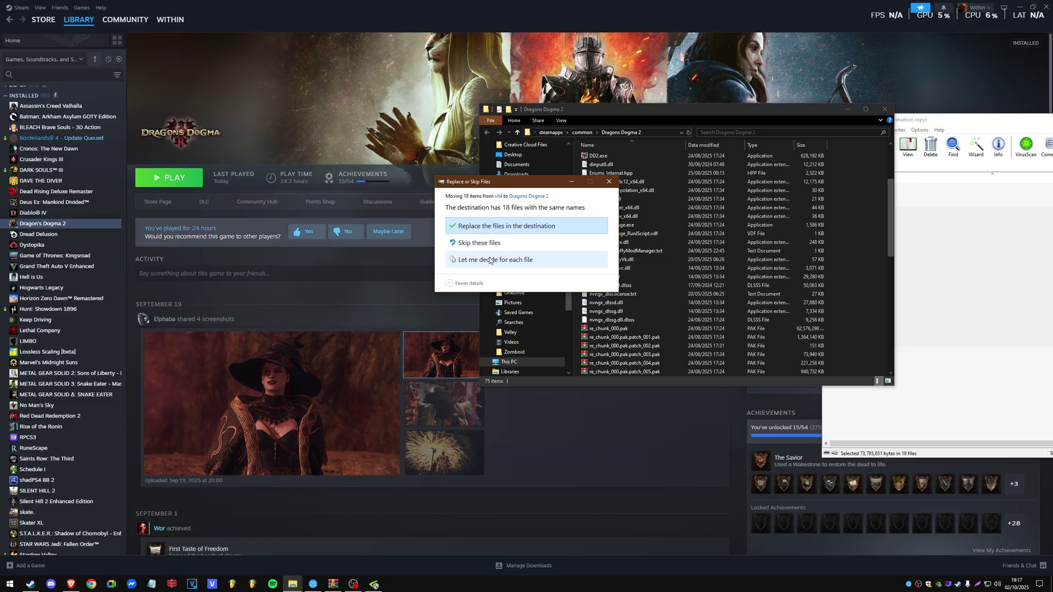
{"action": "left_click", "coordinate": [493, 226]}
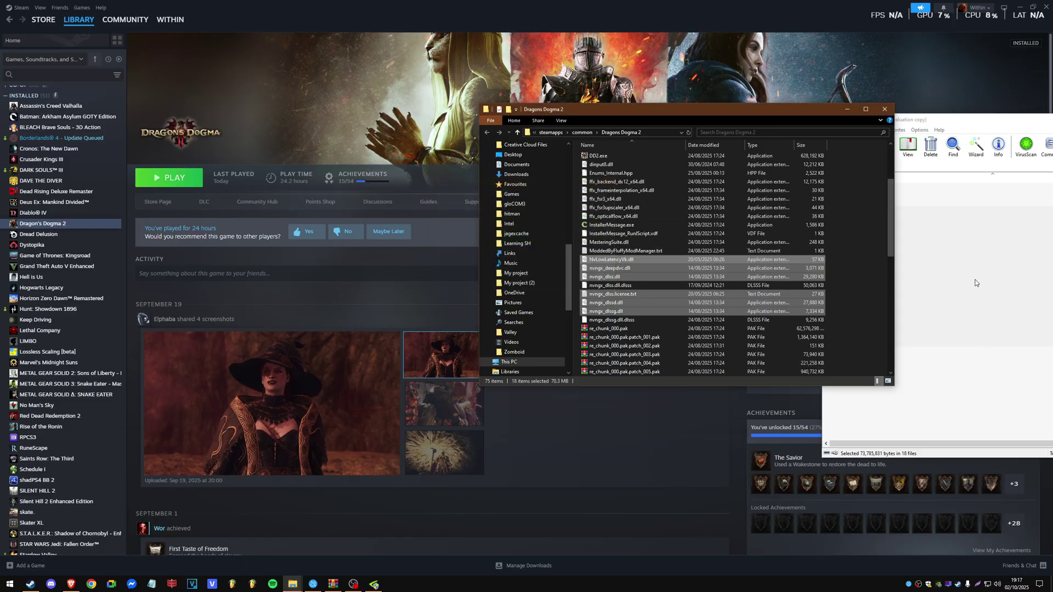
{"action": "left_click", "coordinate": [975, 256]}
{"action": "left_click_drag", "start_coordinate": [944, 123], "coordinate": [562, 119]}
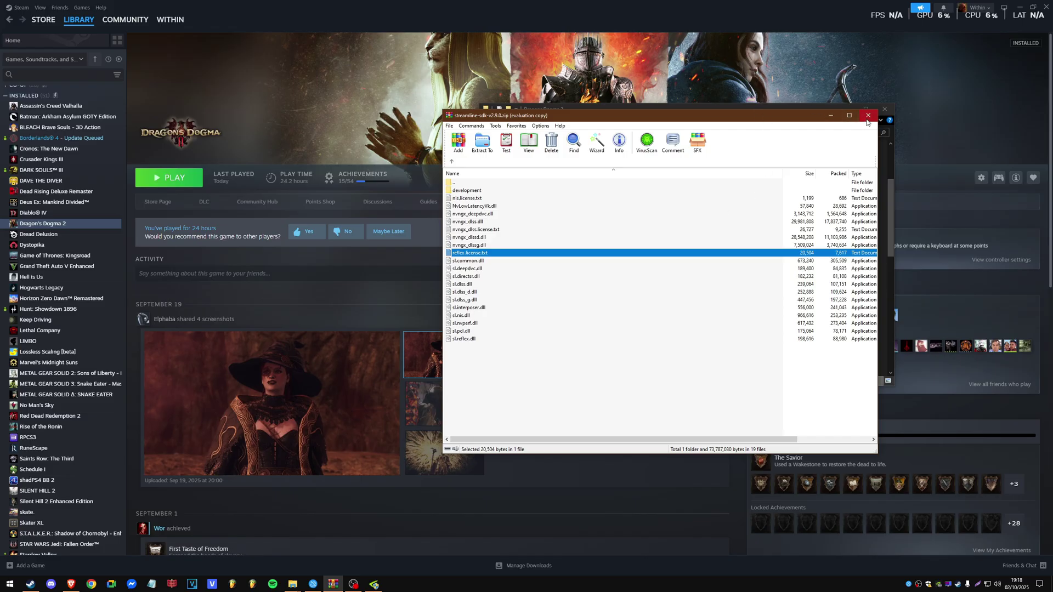
{"action": "left_click", "coordinate": [867, 120]}
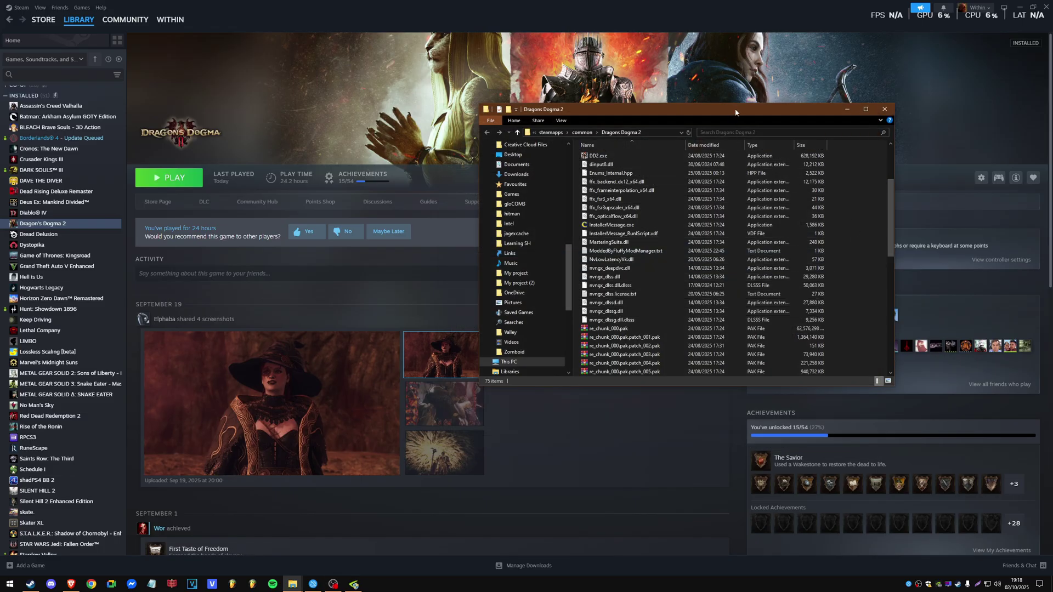
{"action": "left_click_drag", "start_coordinate": [735, 113], "coordinate": [749, 39]}
{"action": "scroll", "coordinate": [747, 145], "scroll_direction": "up", "scroll_amount": 4}
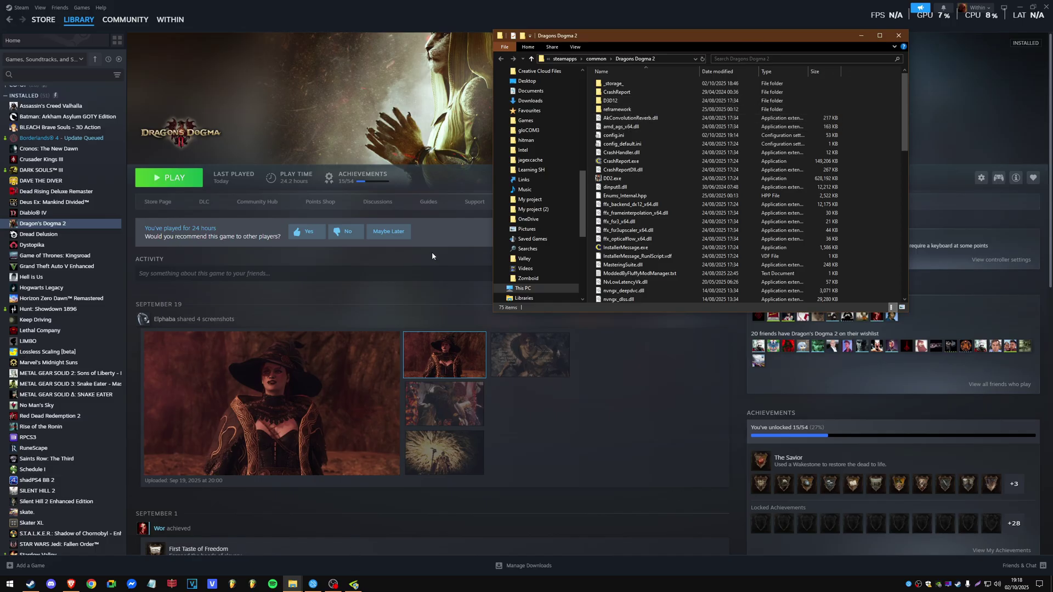
Step: Open the INSPECTOR 2 folder in Downloads, examine the contents of [Guru3D]-nvidiaInspector.zip and close the archive
{"action": "key", "text": "alt+Tab"}
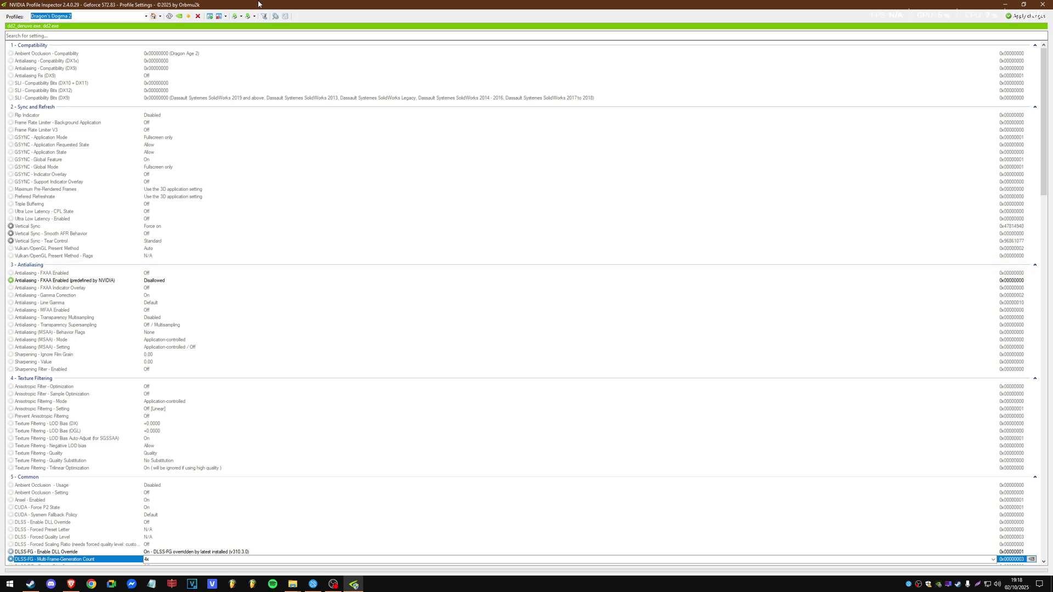
{"action": "left_click", "coordinate": [293, 584]}
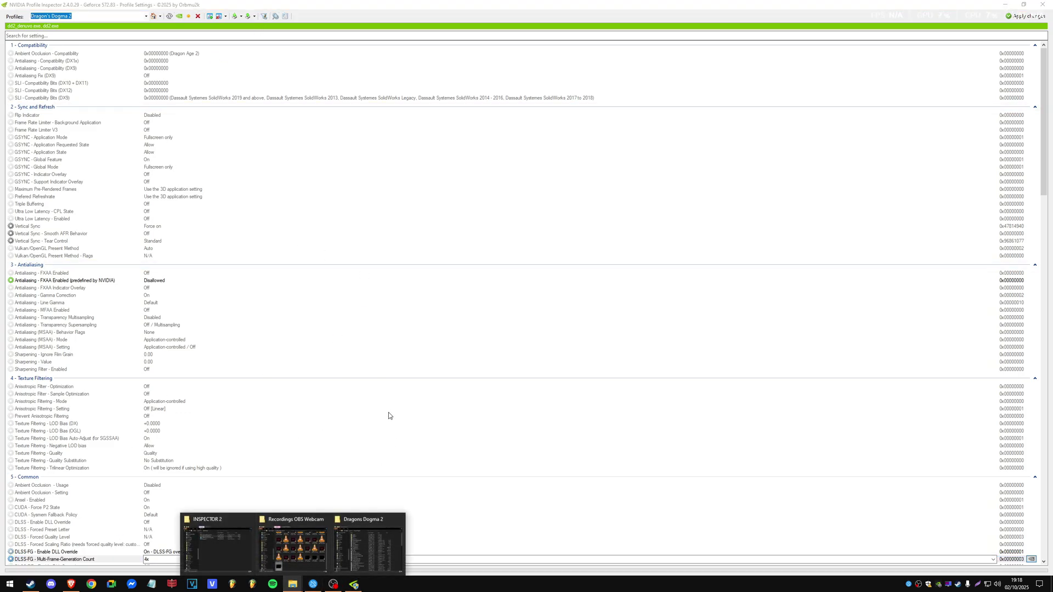
{"action": "left_click", "coordinate": [207, 535]}
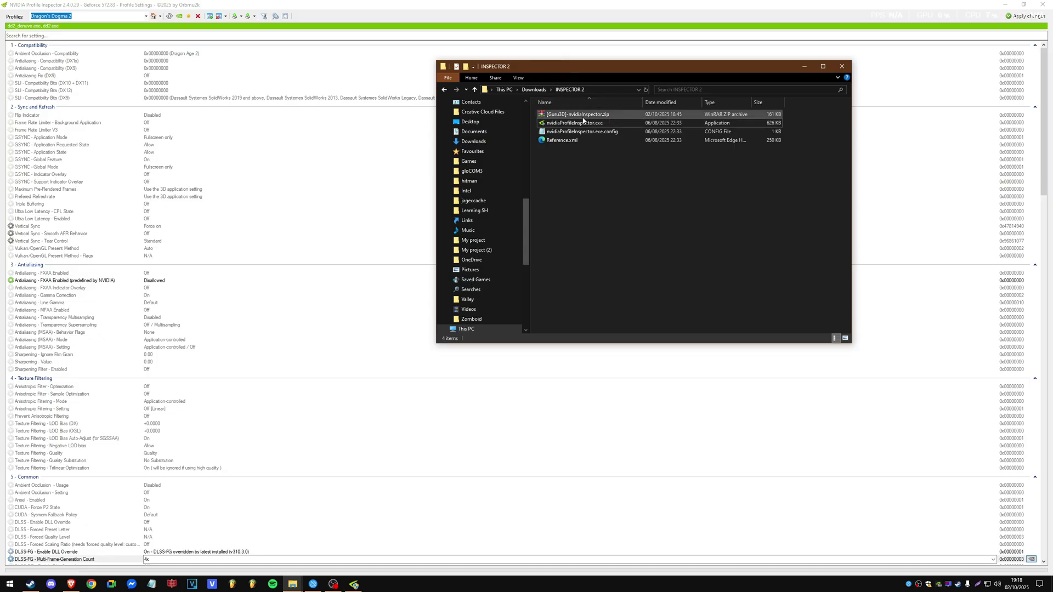
{"action": "double_click", "coordinate": [577, 115]}
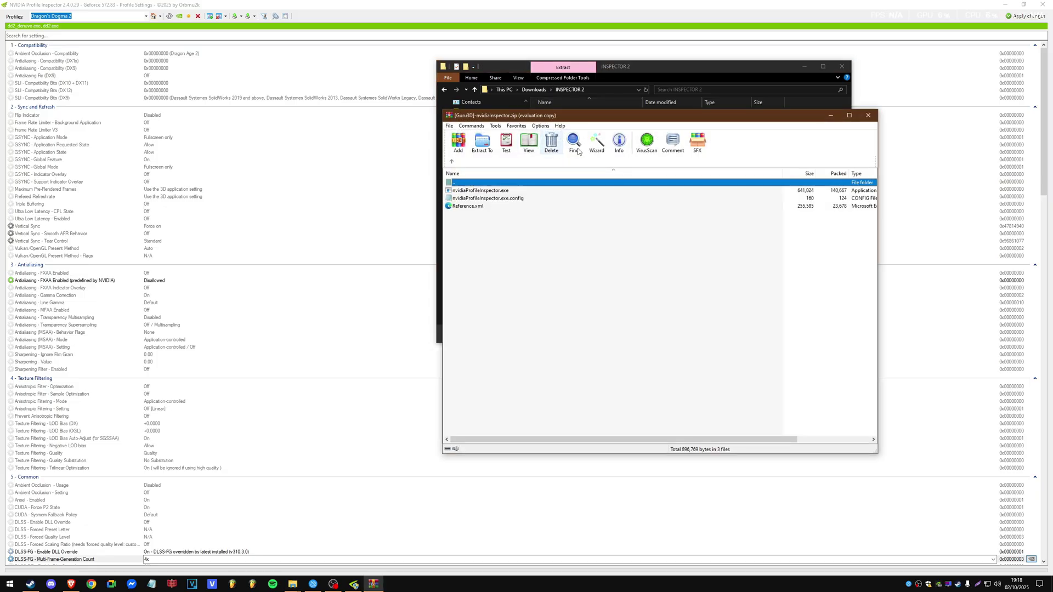
{"action": "left_click", "coordinate": [868, 115]}
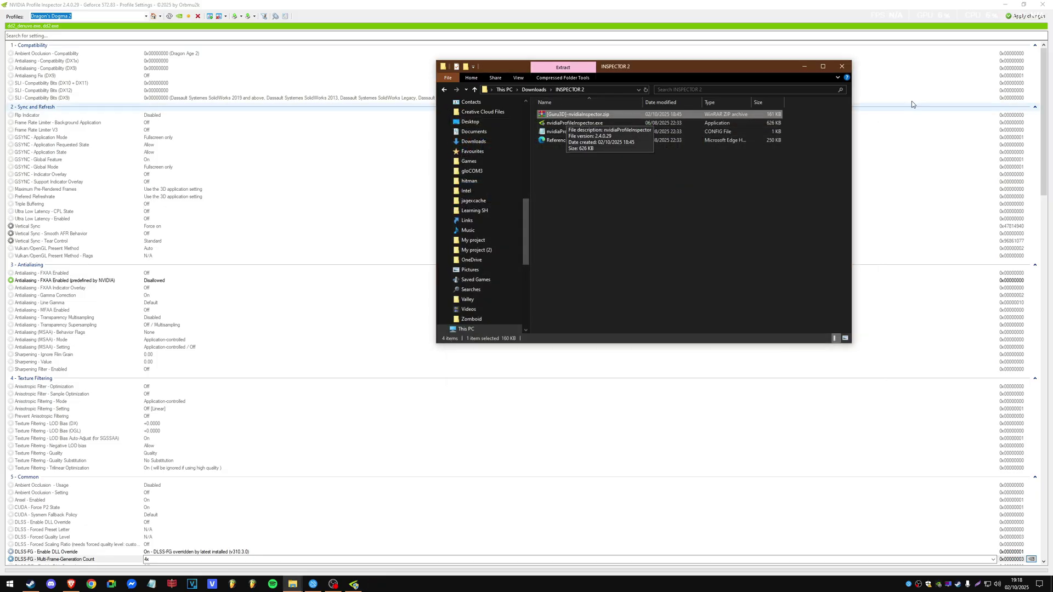
Step: Switch to NVIDIA Profile Inspector and set the DLSS-FG Multi-Frame-Generation Count to 3x in the Dragon's Dogma 2 profile
{"action": "left_click", "coordinate": [75, 4]}
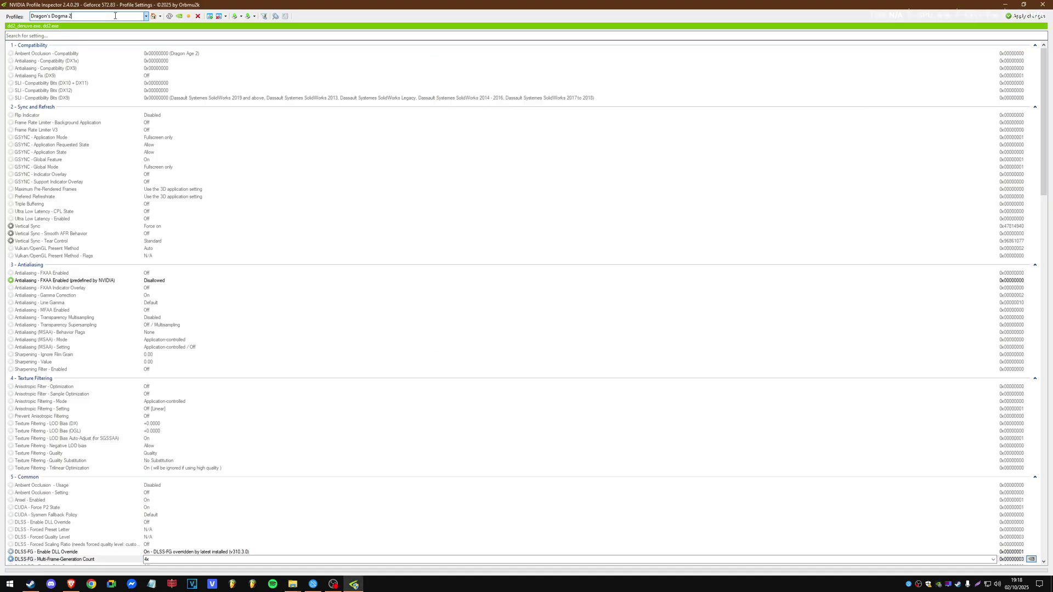
{"action": "left_click", "coordinate": [86, 15]}
{"action": "scroll", "coordinate": [203, 196], "scroll_direction": "down", "scroll_amount": 10}
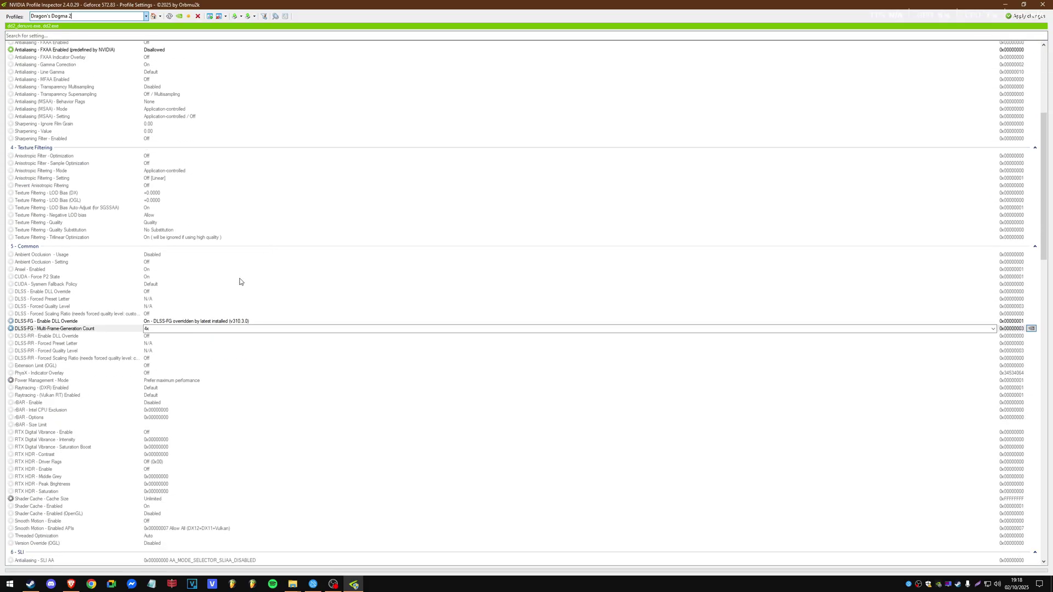
{"action": "left_click", "coordinate": [201, 327]}
{"action": "left_click", "coordinate": [993, 329]}
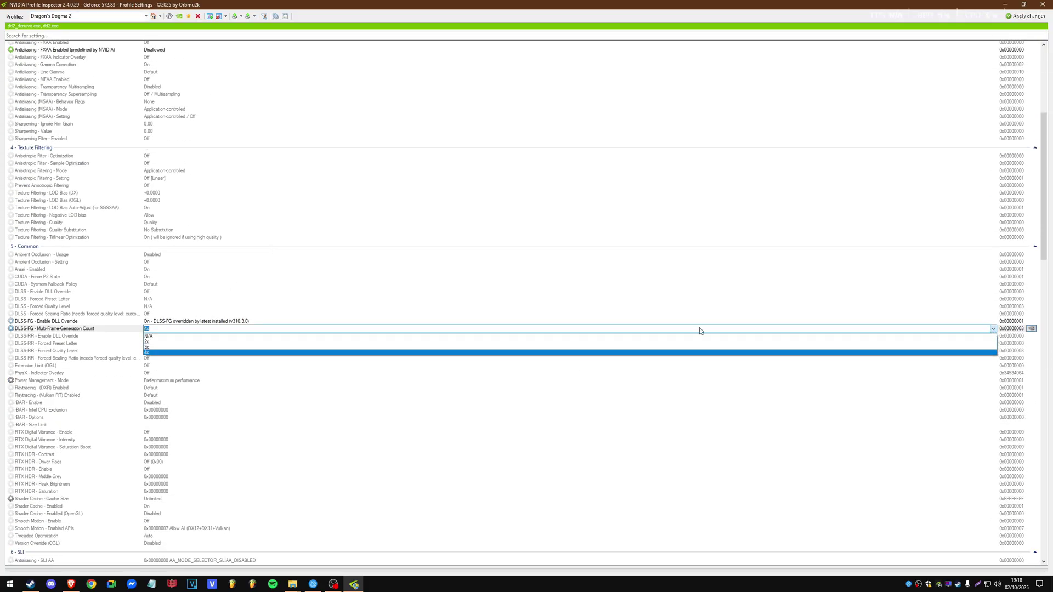
{"action": "left_click", "coordinate": [346, 348]}
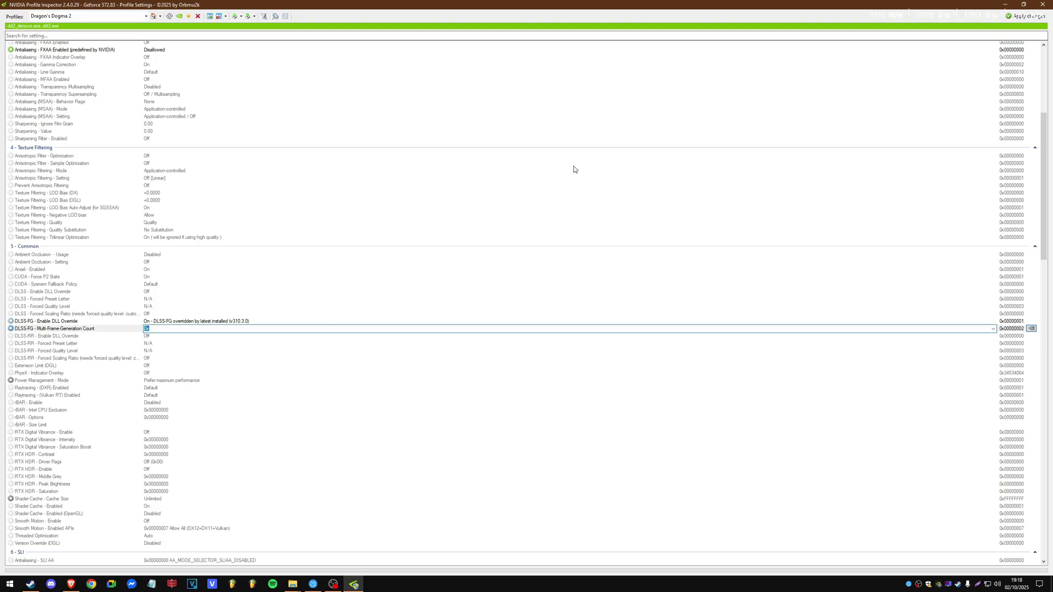
Step: Examine the DLSS-FG Enable DLL Override and Multi-Frame-Generation Count settings in the Common section of the profile
{"action": "left_click", "coordinate": [97, 322]}
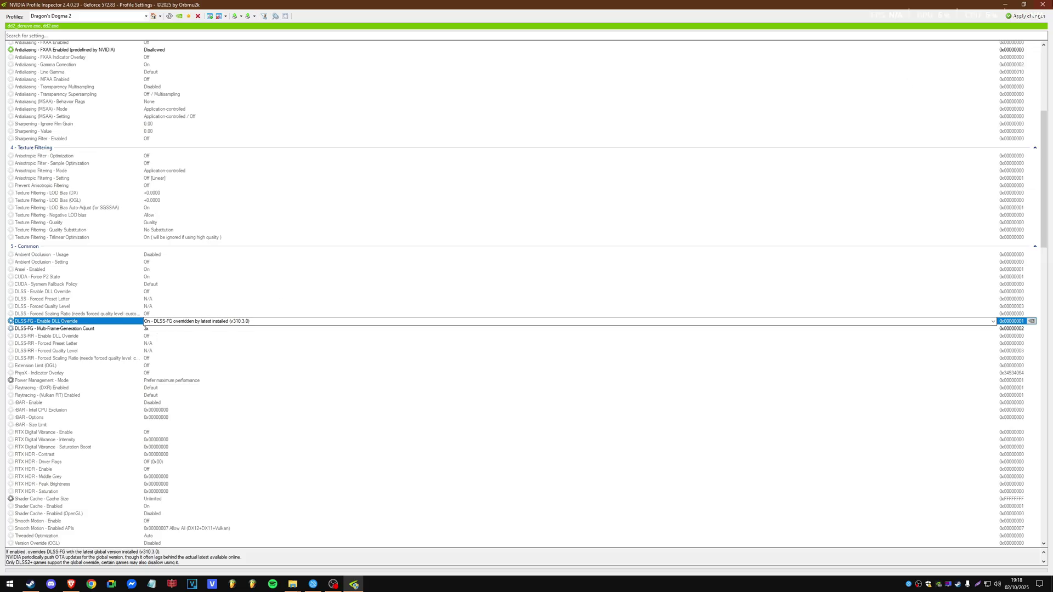
{"action": "scroll", "coordinate": [688, 168], "scroll_direction": "up", "scroll_amount": 10}
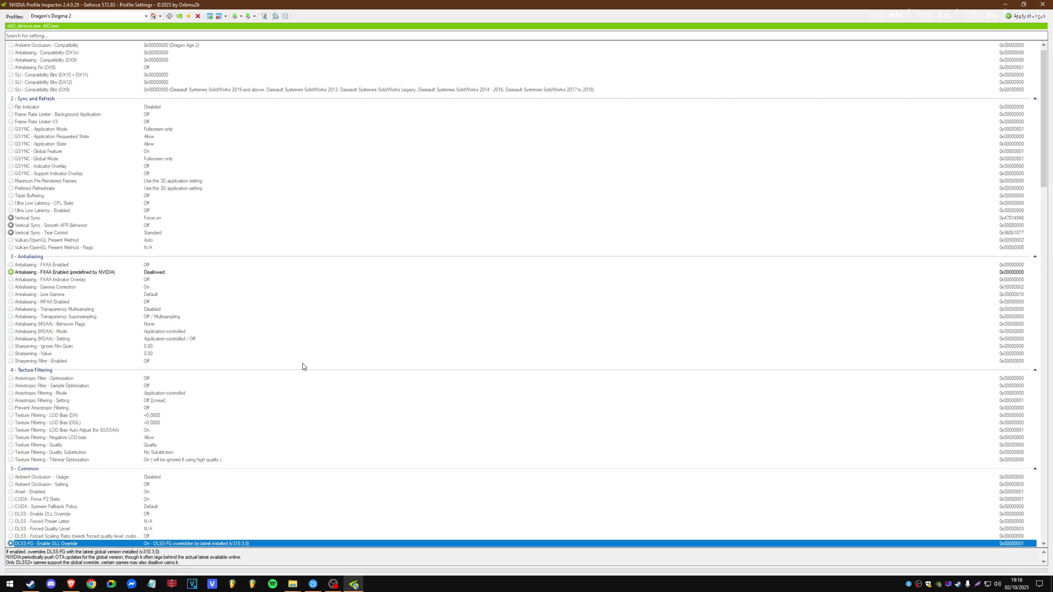
{"action": "scroll", "coordinate": [208, 419], "scroll_direction": "down", "scroll_amount": 2}
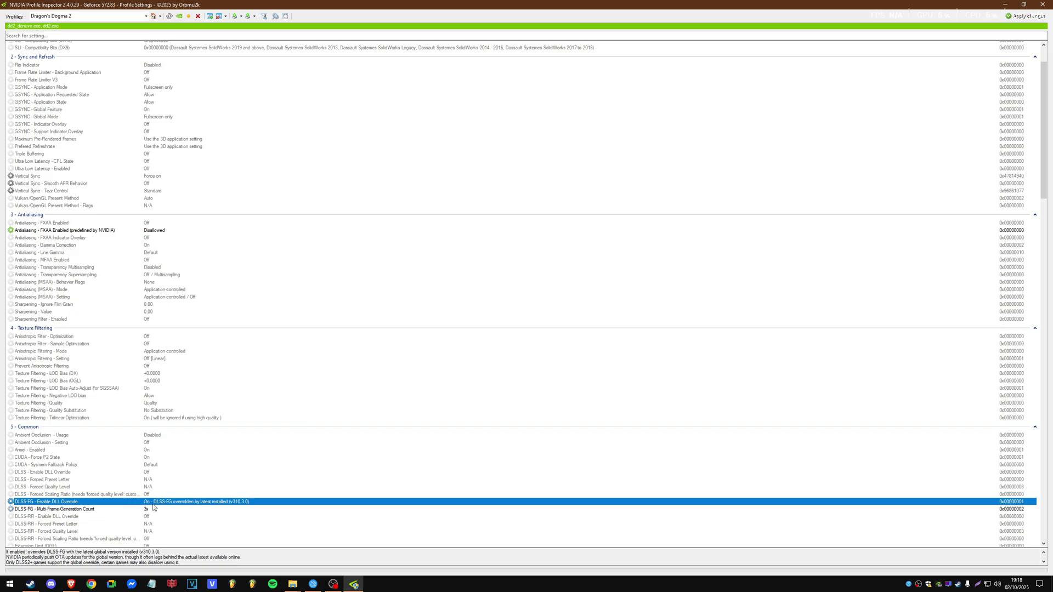
{"action": "left_click", "coordinate": [54, 503]}
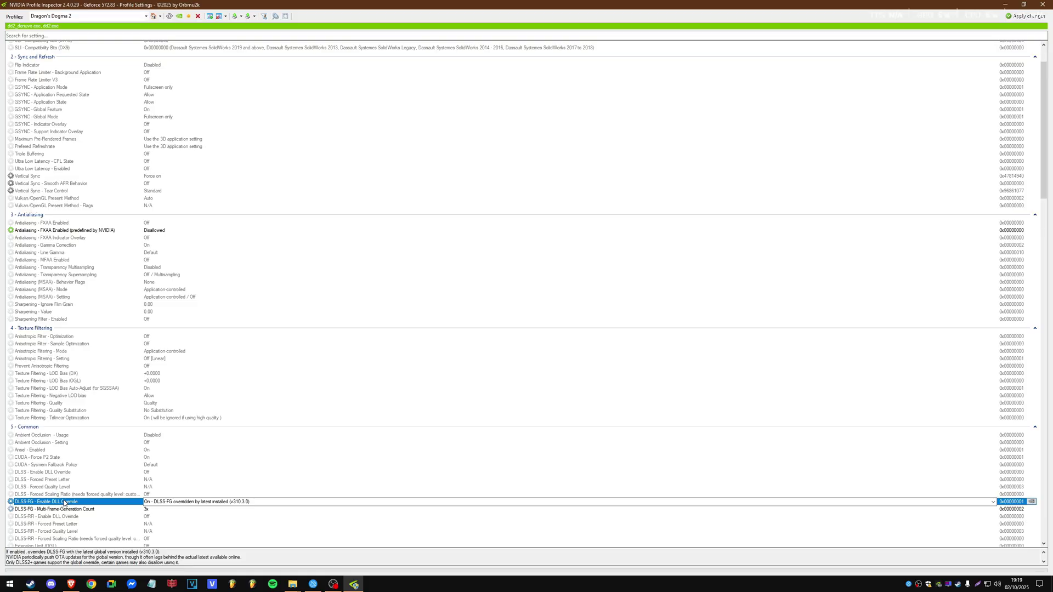
{"action": "left_click", "coordinate": [71, 510]}
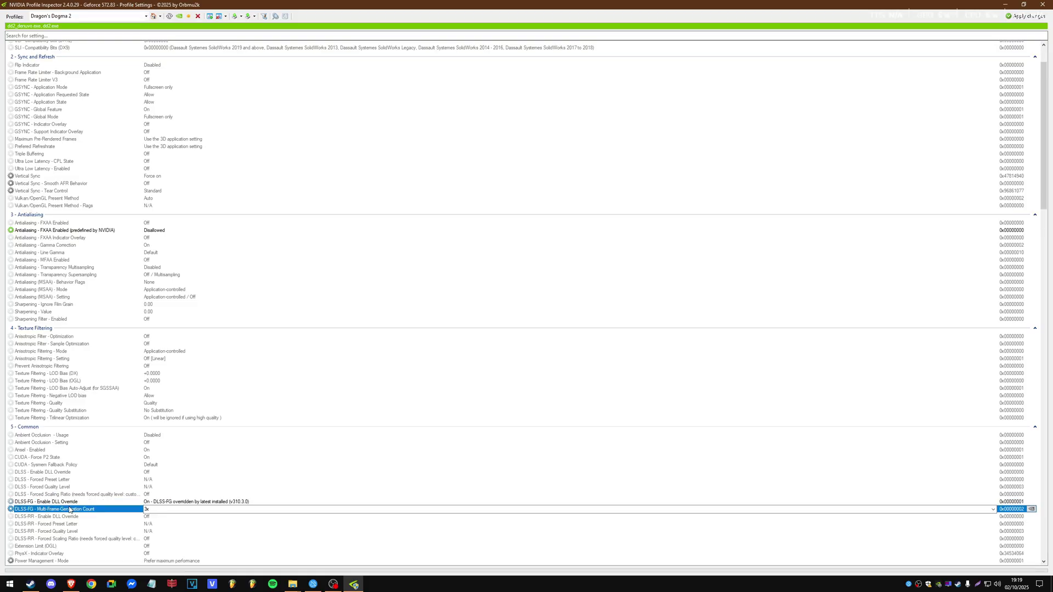
{"action": "left_click", "coordinate": [60, 503]}
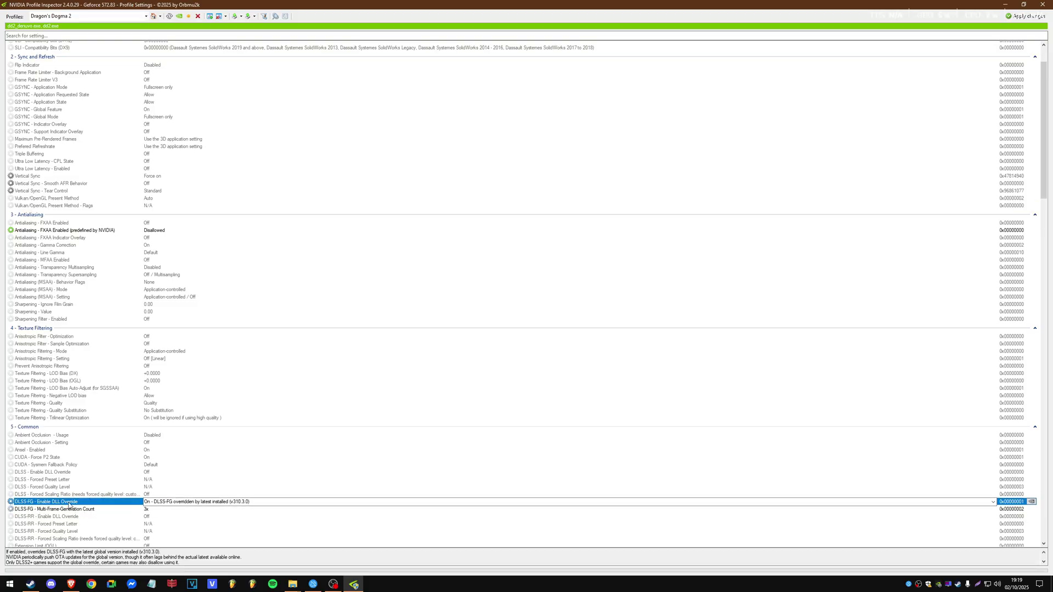
{"action": "left_click", "coordinate": [127, 517]}
{"action": "left_click", "coordinate": [141, 510]}
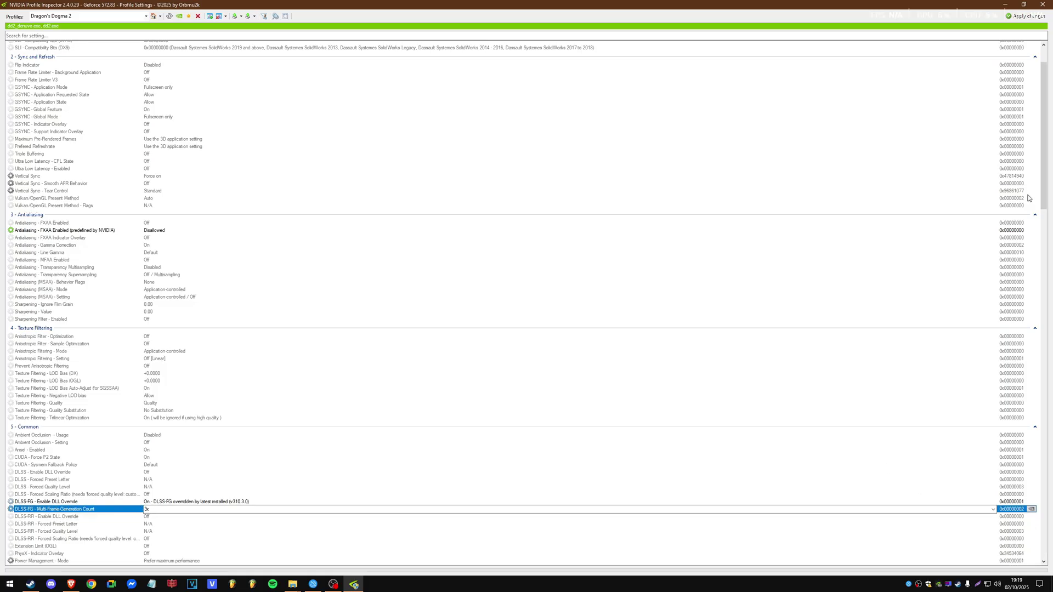
Step: Apply the profile changes, check the DLSS-FG settings once more and close NVIDIA Profile Inspector
{"action": "left_click", "coordinate": [1025, 16]}
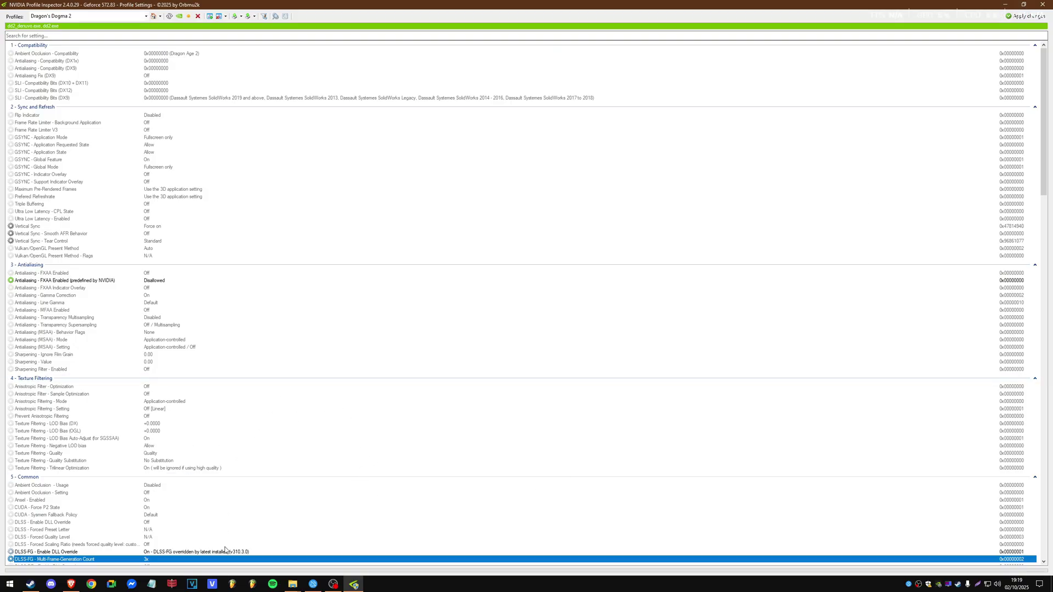
{"action": "scroll", "coordinate": [263, 505], "scroll_direction": "down", "scroll_amount": 2}
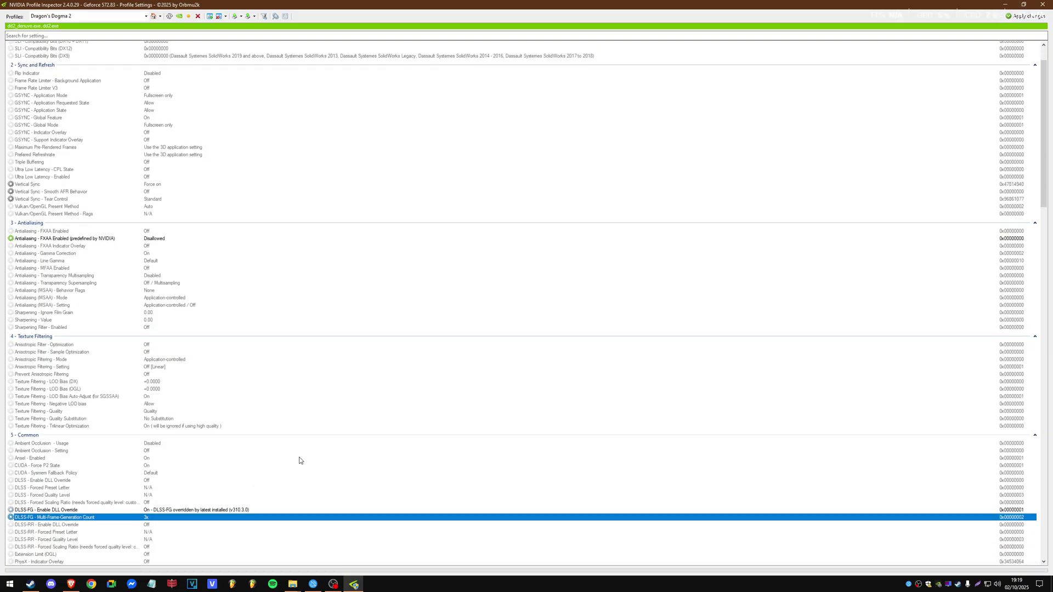
{"action": "left_click", "coordinate": [1041, 5]}
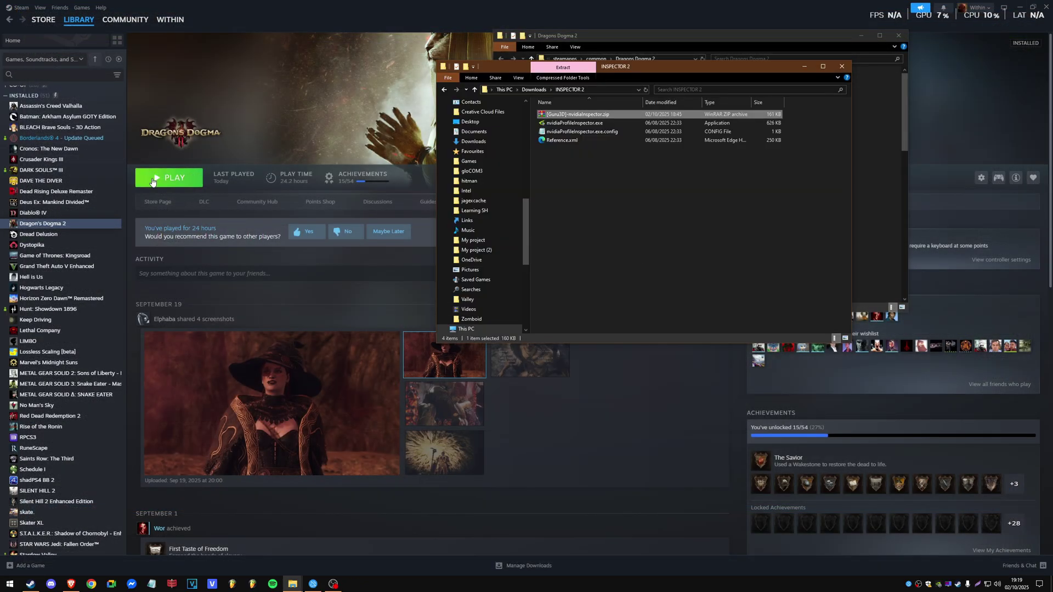
Step: Launch Dragon's Dogma 2 from the Steam library, hide the REFramework overlay and confirm the autosave notice
{"action": "left_click", "coordinate": [277, 179]}
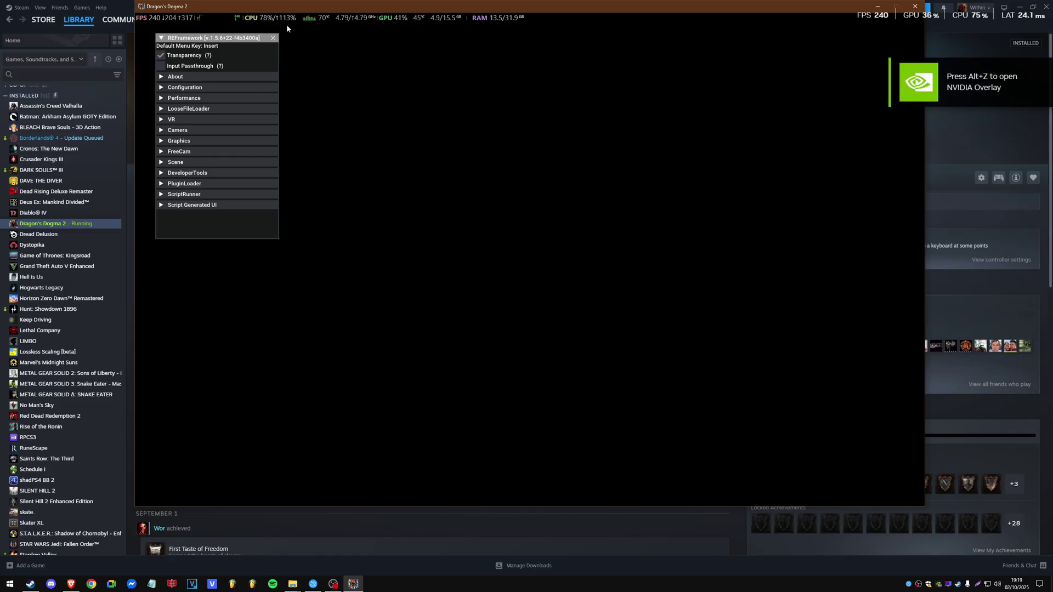
{"action": "key", "text": "Insert"}
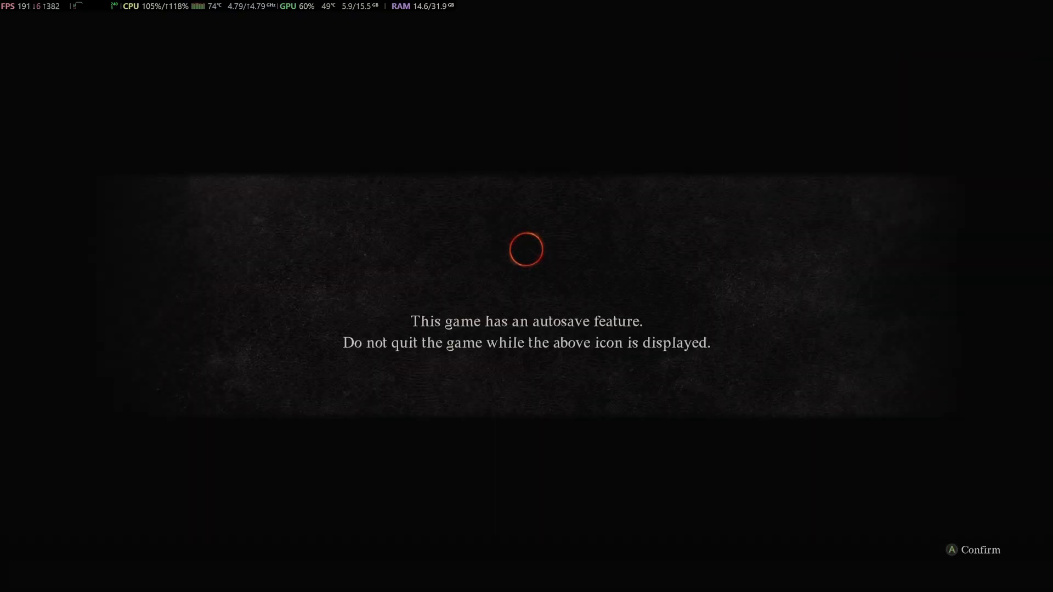
{"action": "key", "text": "Return"}
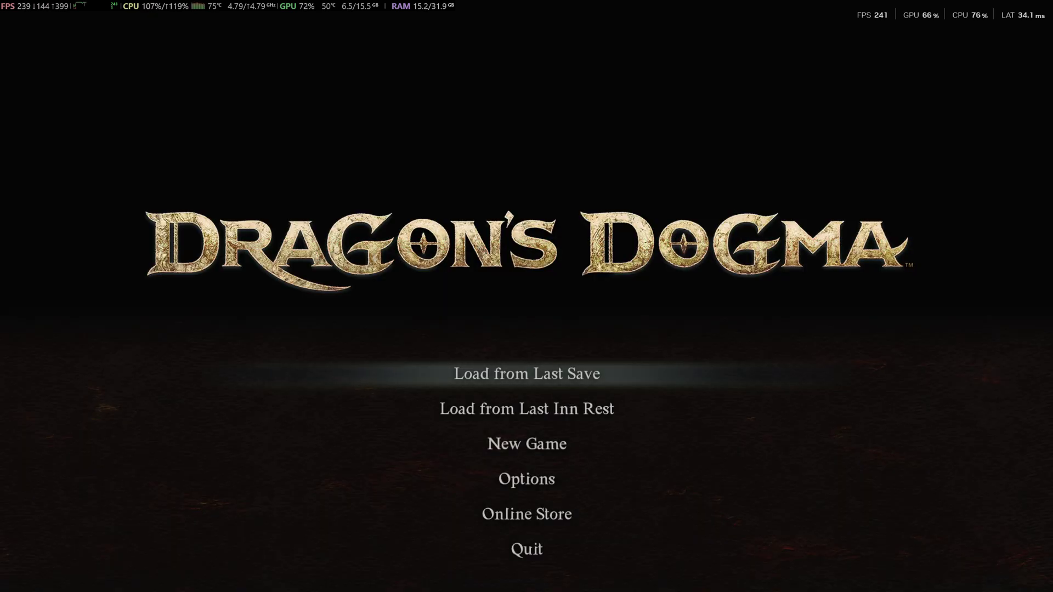
Step: Load the game from the last save on the Dragon's Dogma title screen
{"action": "key", "text": "Up"}
{"action": "key", "text": "Down"}
{"action": "key", "text": "Up"}
{"action": "key", "text": "Down"}
{"action": "key", "text": "Return"}
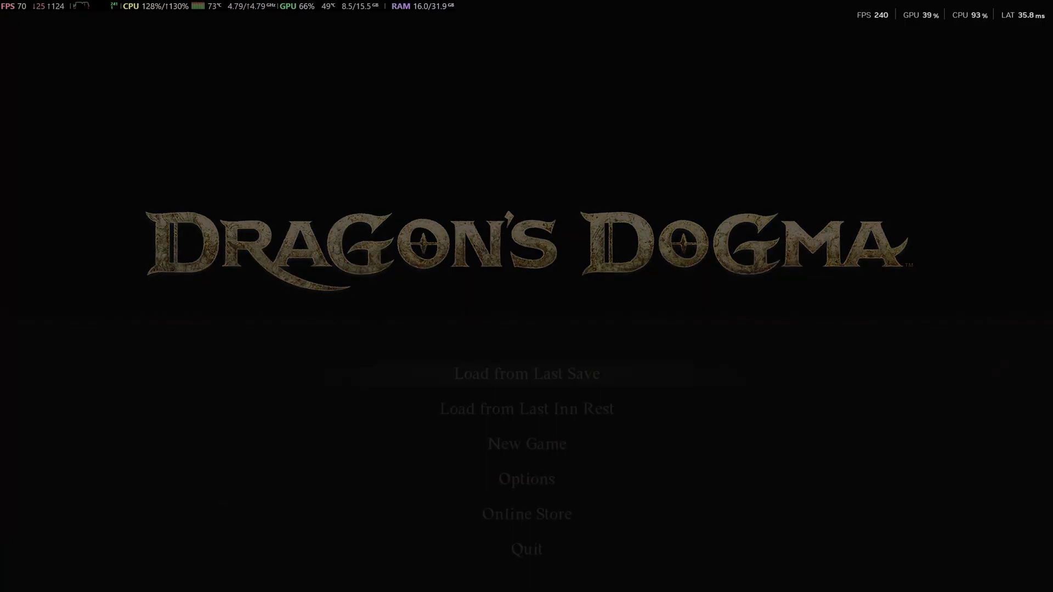